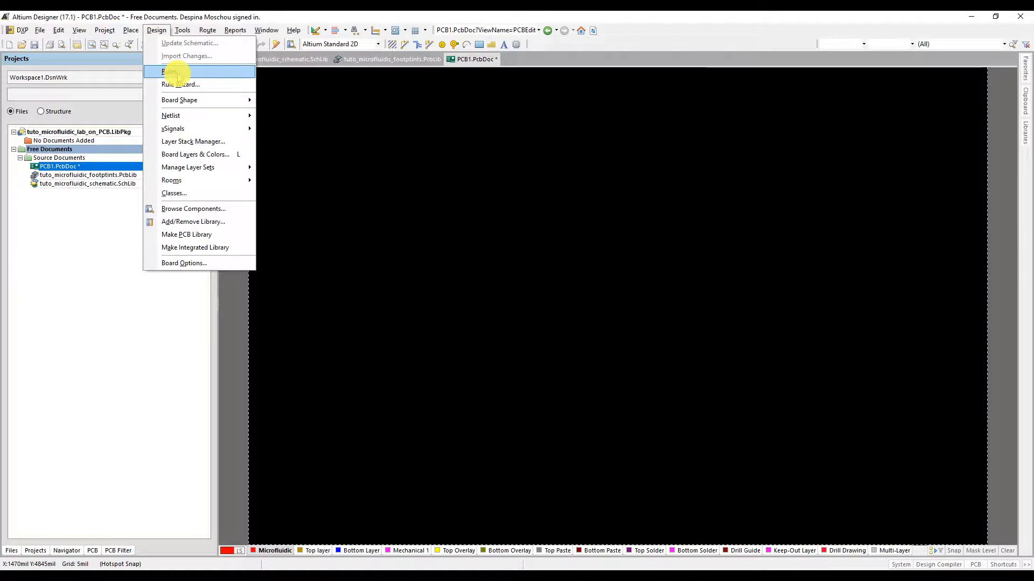
Step: Open the PCB design rules editor and inspect the constraints of the default Width routing rule
{"action": "left_click", "coordinate": [171, 72]}
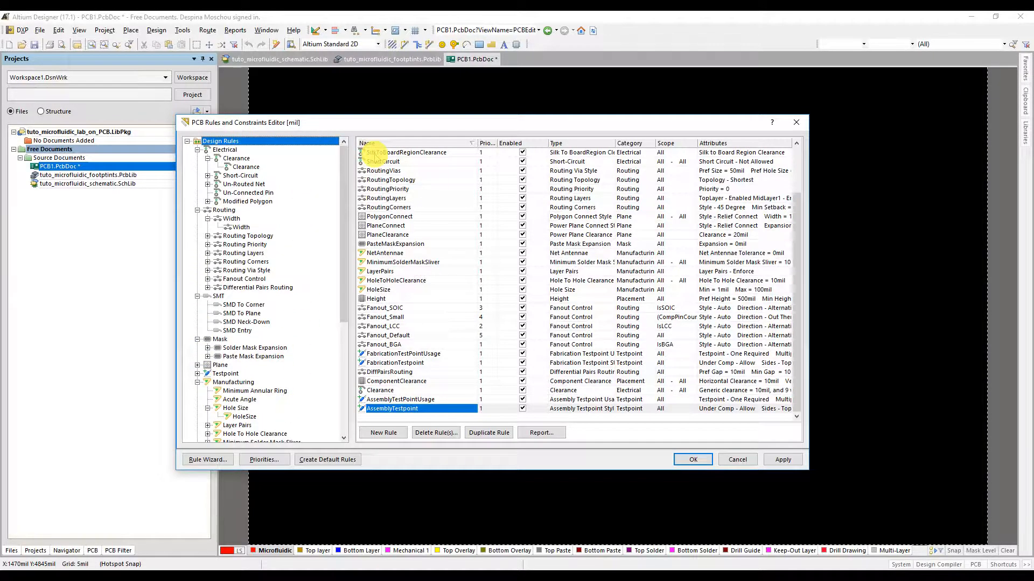
{"action": "scroll", "coordinate": [377, 157], "scroll_direction": "up", "scroll_amount": 2}
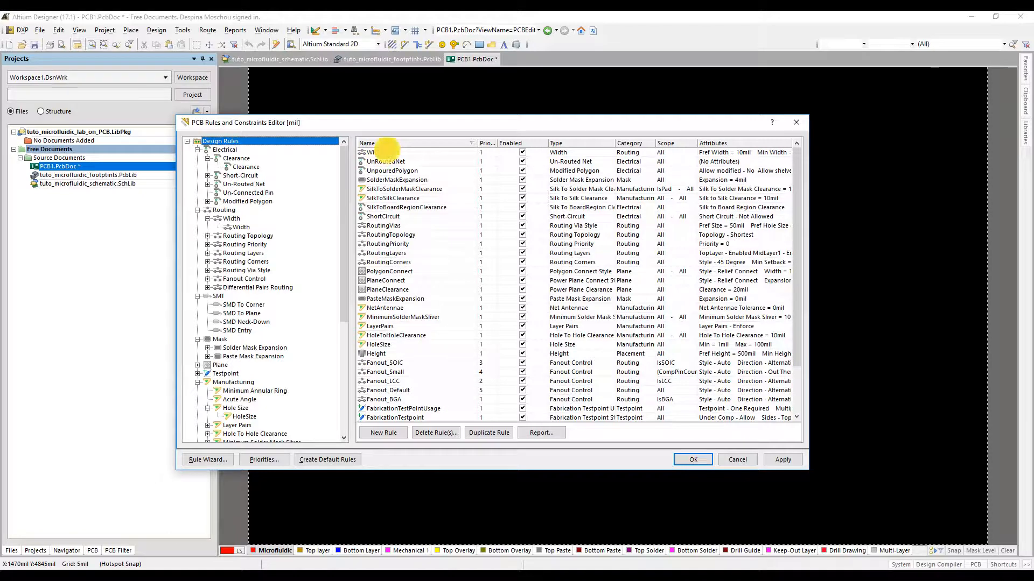
{"action": "left_click", "coordinate": [387, 152]}
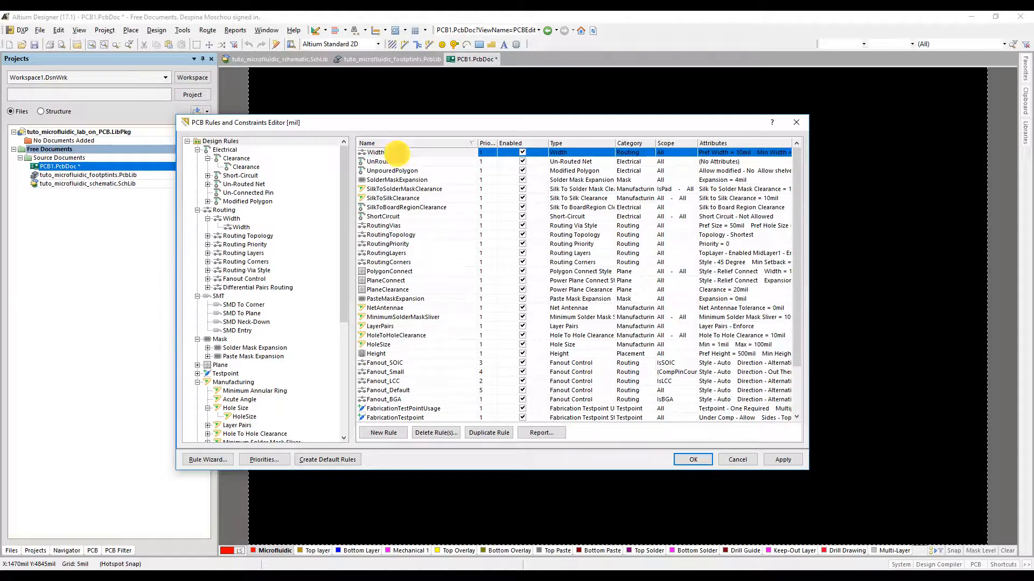
{"action": "double_click", "coordinate": [395, 152]}
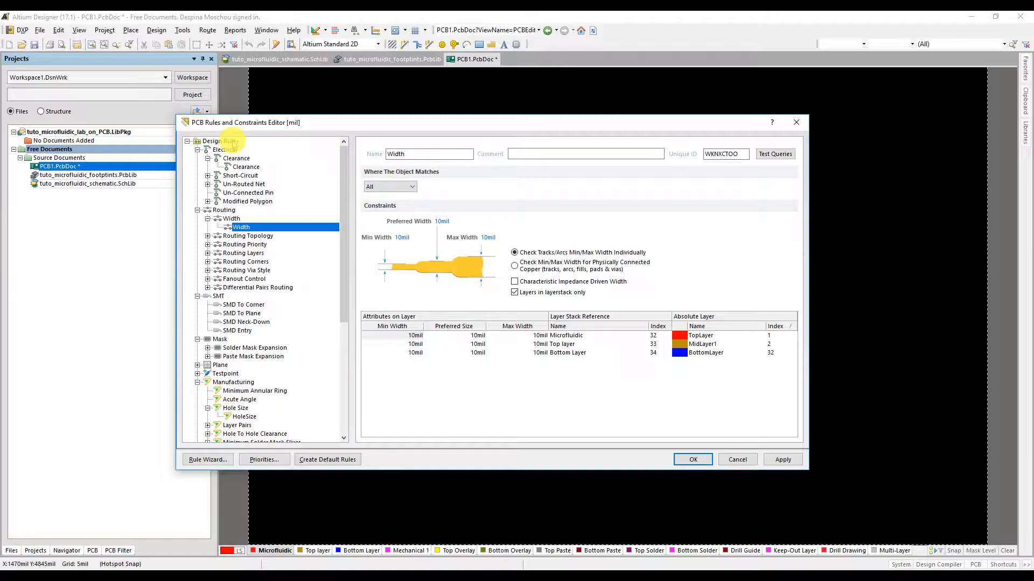
{"action": "left_click", "coordinate": [221, 141]}
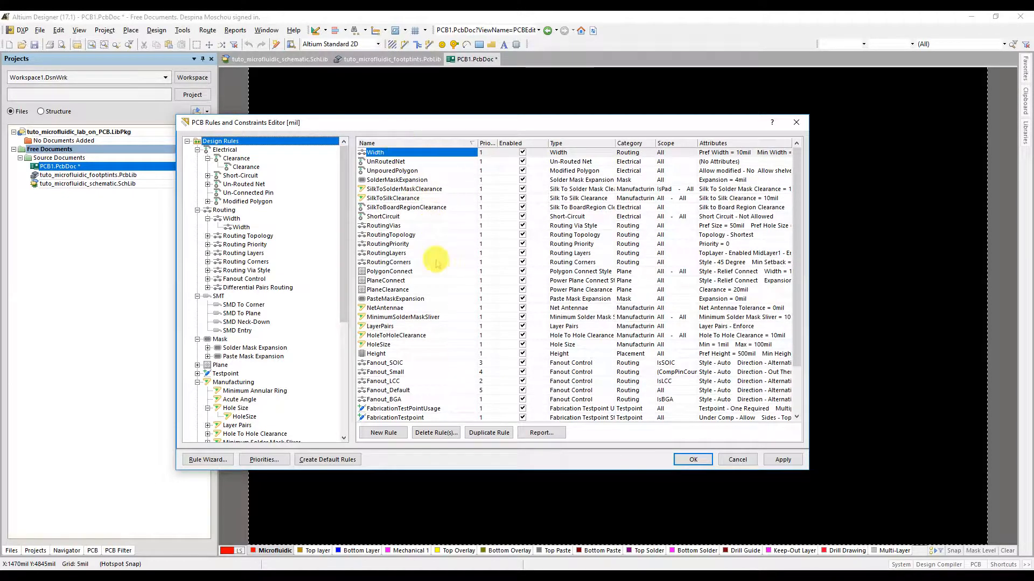
Step: Delete all the listed default design rules, apply the deletion, and try to remove the remaining SilkToBoardRegionClearance rule
{"action": "scroll", "coordinate": [431, 269], "scroll_direction": "down", "scroll_amount": 2}
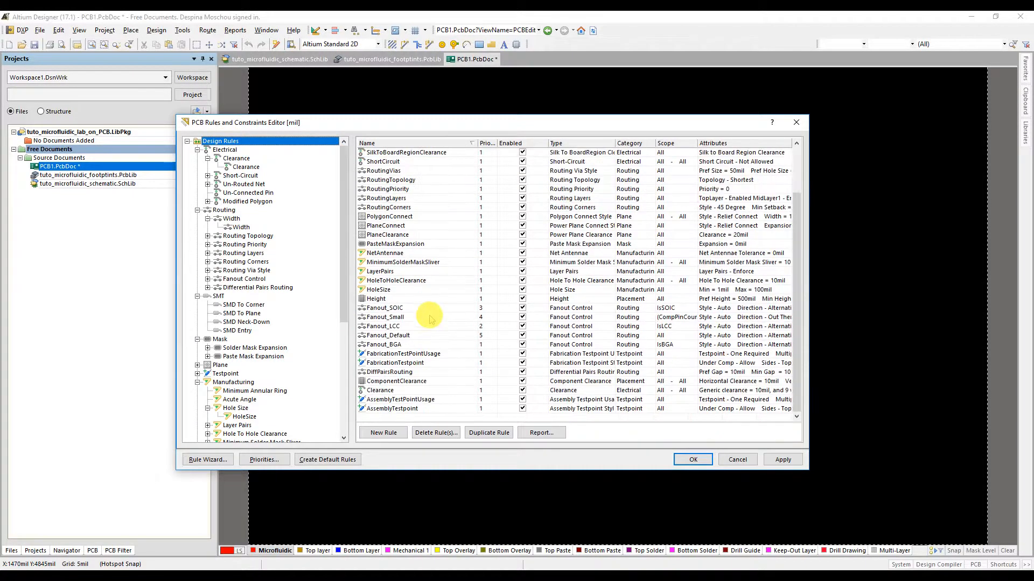
{"action": "left_click", "coordinate": [418, 408], "text": "shift"}
{"action": "left_click", "coordinate": [439, 434]}
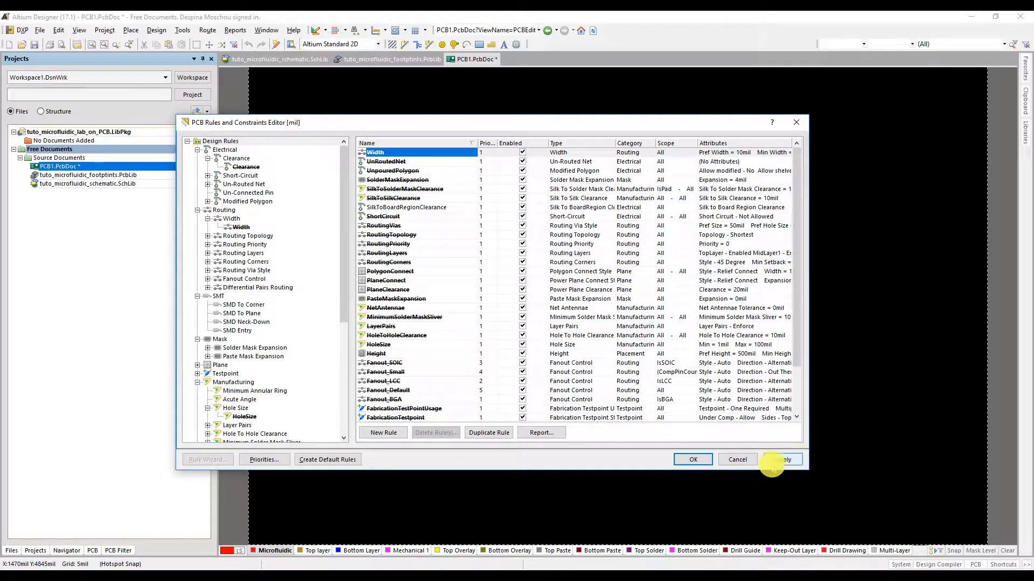
{"action": "left_click", "coordinate": [783, 459]}
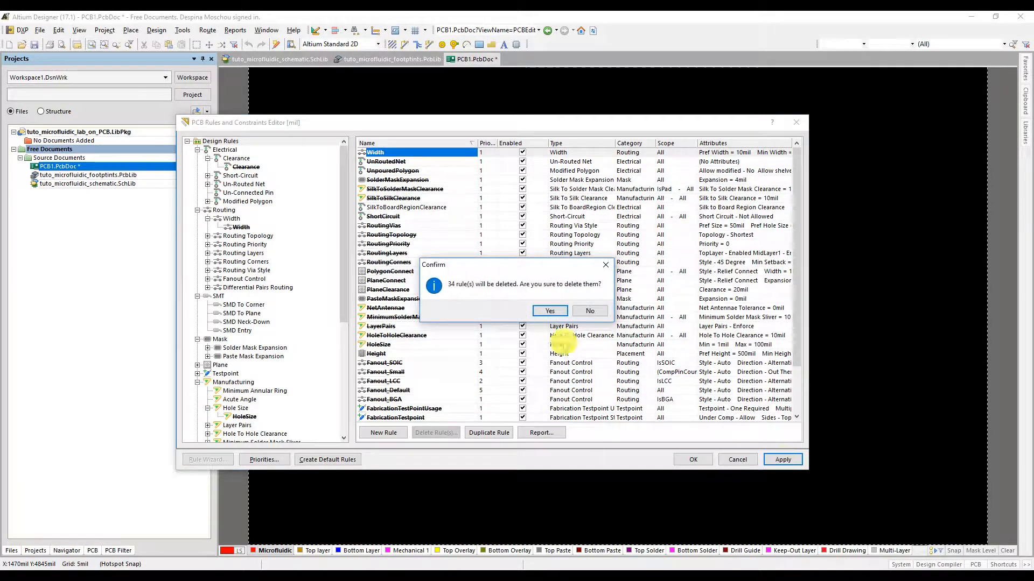
{"action": "left_click", "coordinate": [550, 308]}
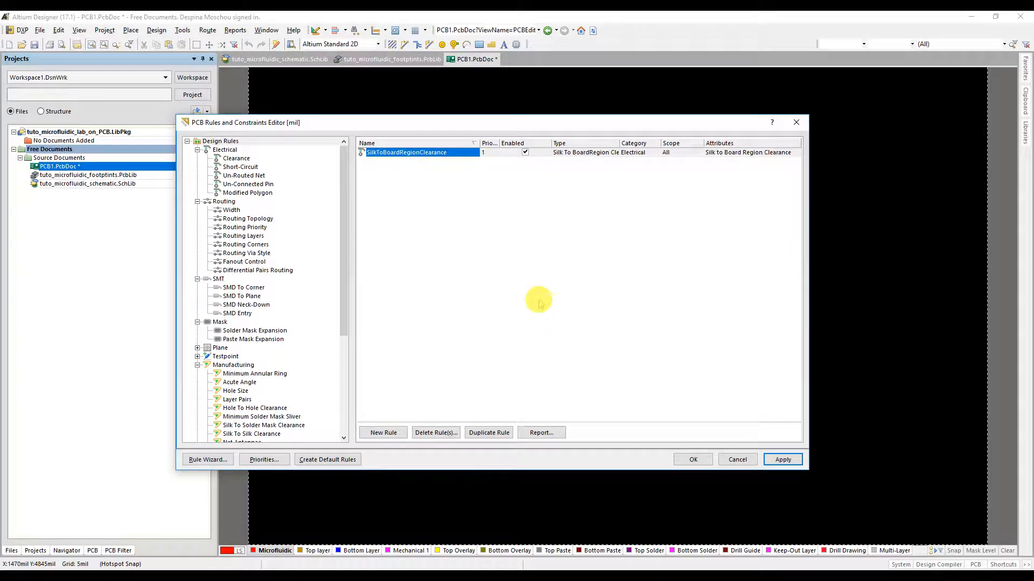
{"action": "left_click", "coordinate": [447, 432]}
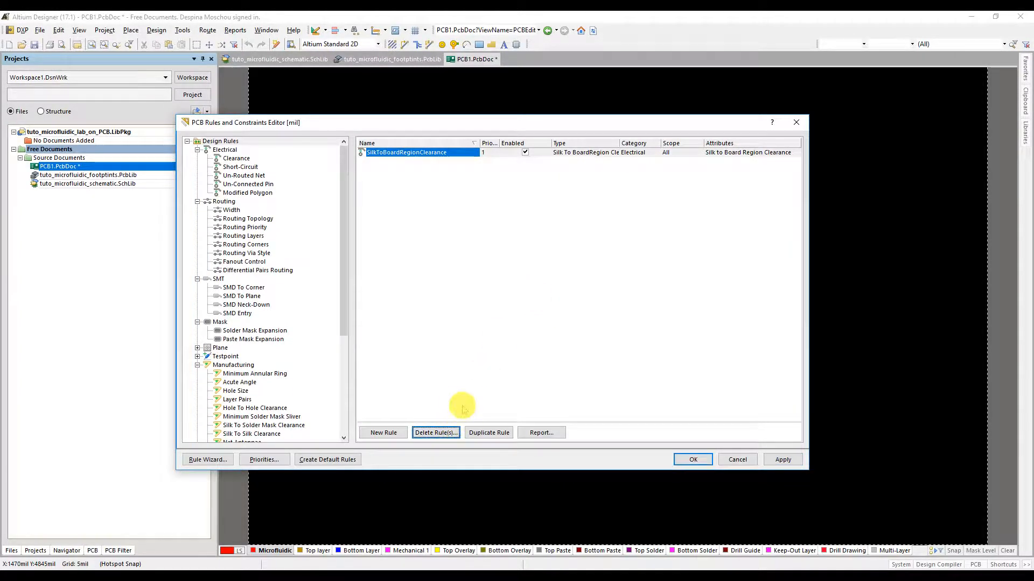
{"action": "left_click", "coordinate": [405, 153]}
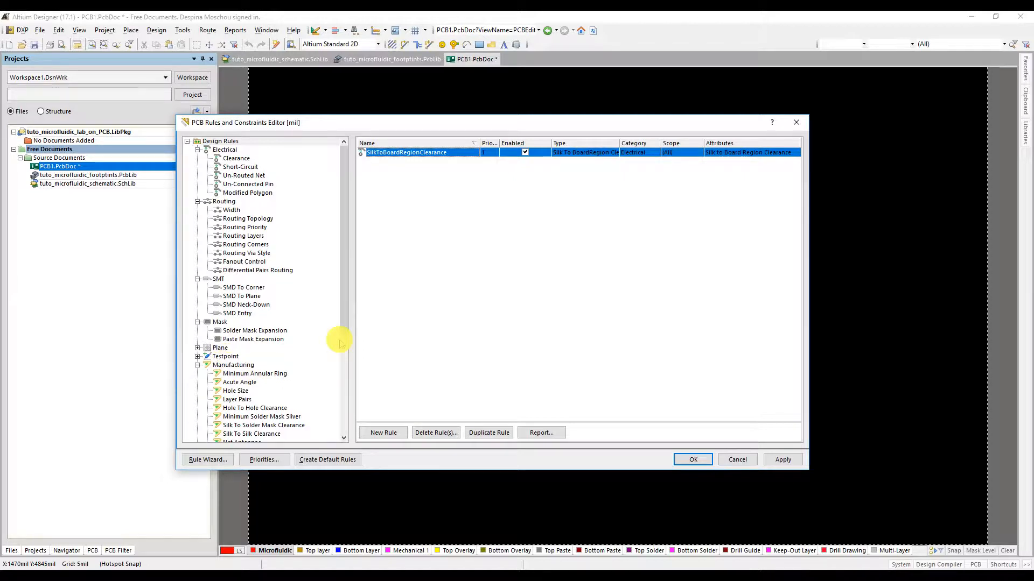
Step: Create a new electrical Clearance rule and name it "Holes to channels clearance"
{"action": "left_click_drag", "start_coordinate": [343, 327], "coordinate": [353, 432]}
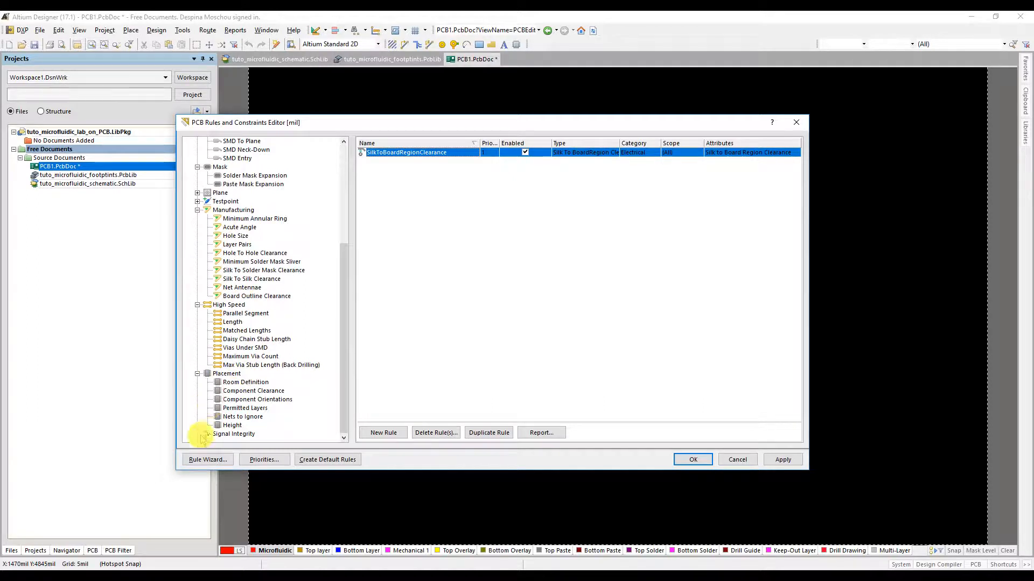
{"action": "left_click_drag", "start_coordinate": [340, 411], "coordinate": [335, 305]}
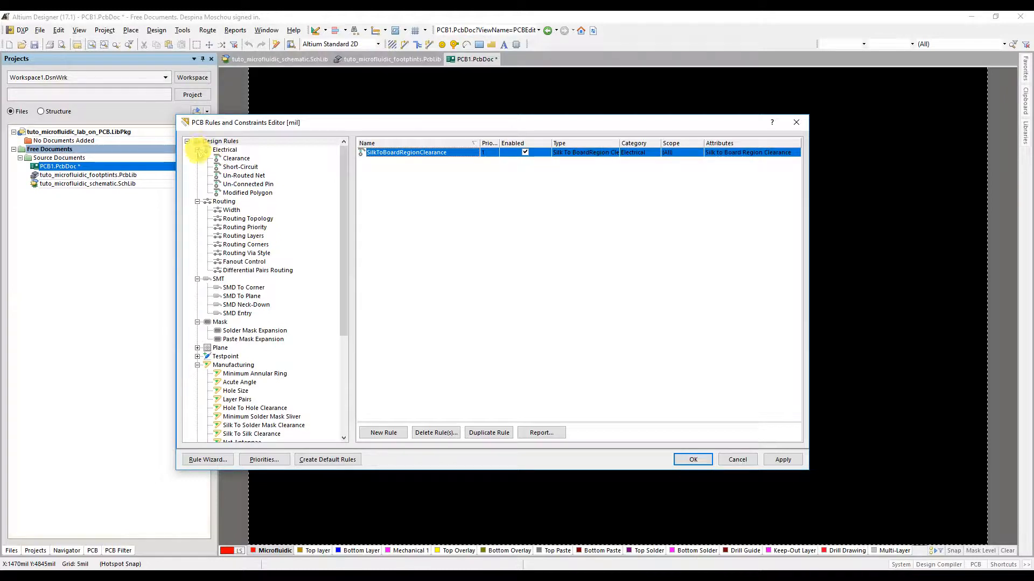
{"action": "left_click", "coordinate": [197, 151]}
{"action": "left_click", "coordinate": [198, 150]}
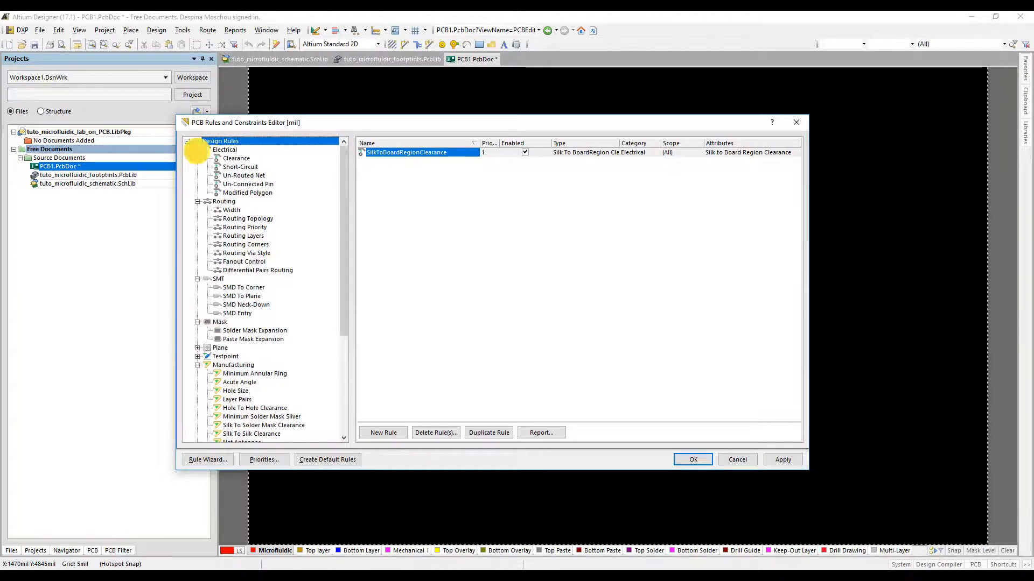
{"action": "left_click", "coordinate": [237, 158]}
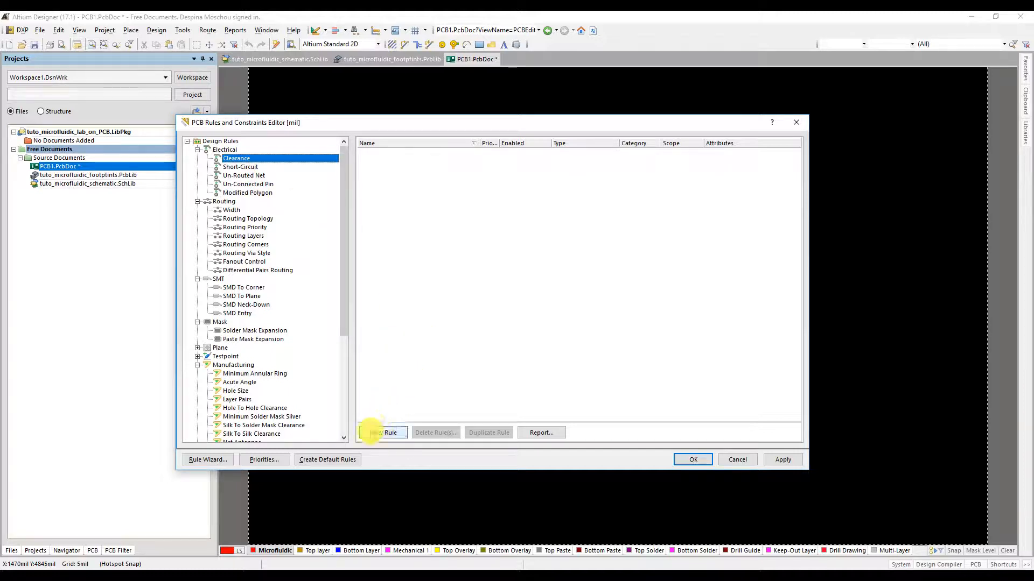
{"action": "left_click", "coordinate": [375, 433]}
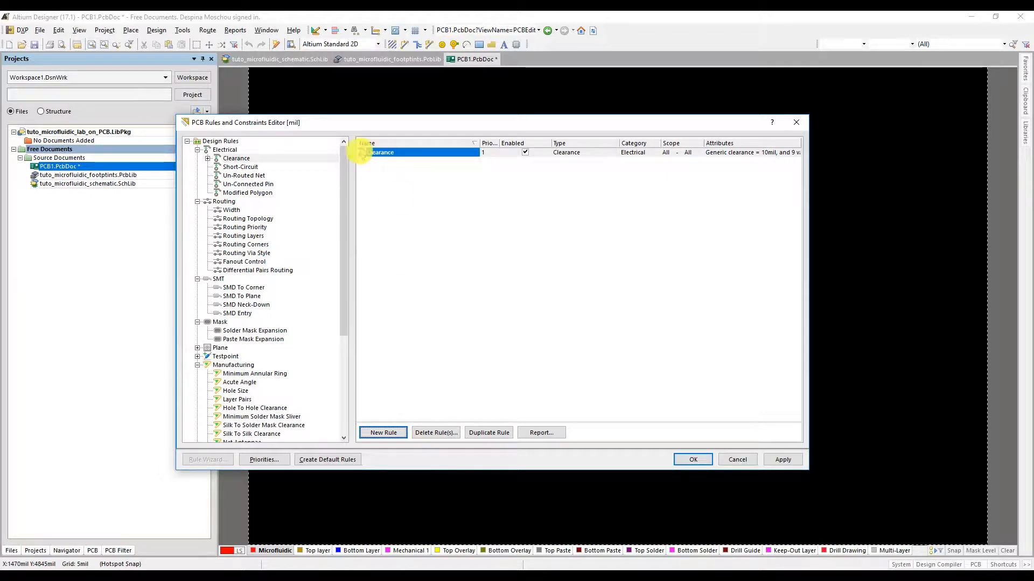
{"action": "double_click", "coordinate": [383, 155]}
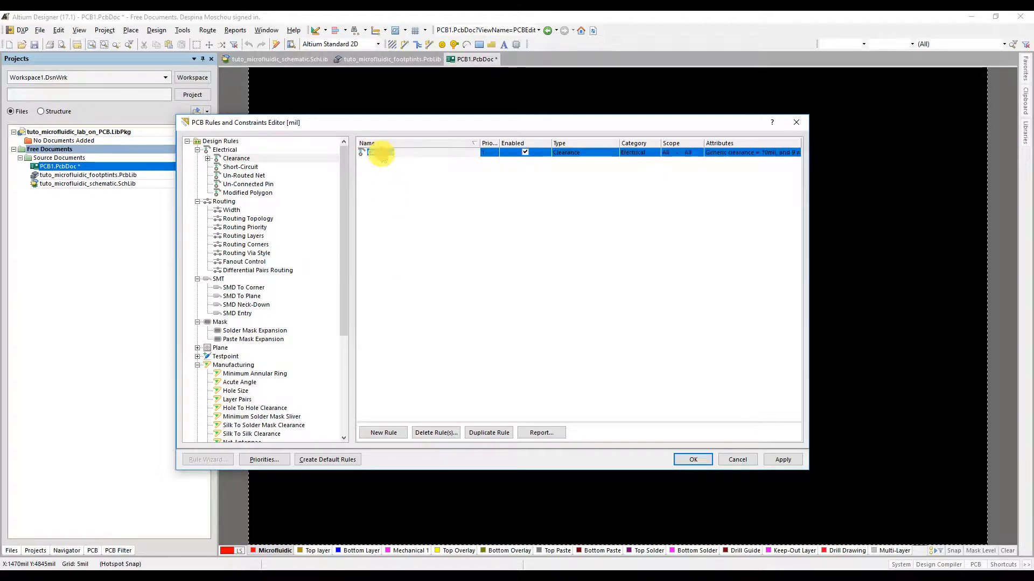
{"action": "left_click_drag", "start_coordinate": [409, 155], "coordinate": [385, 155]}
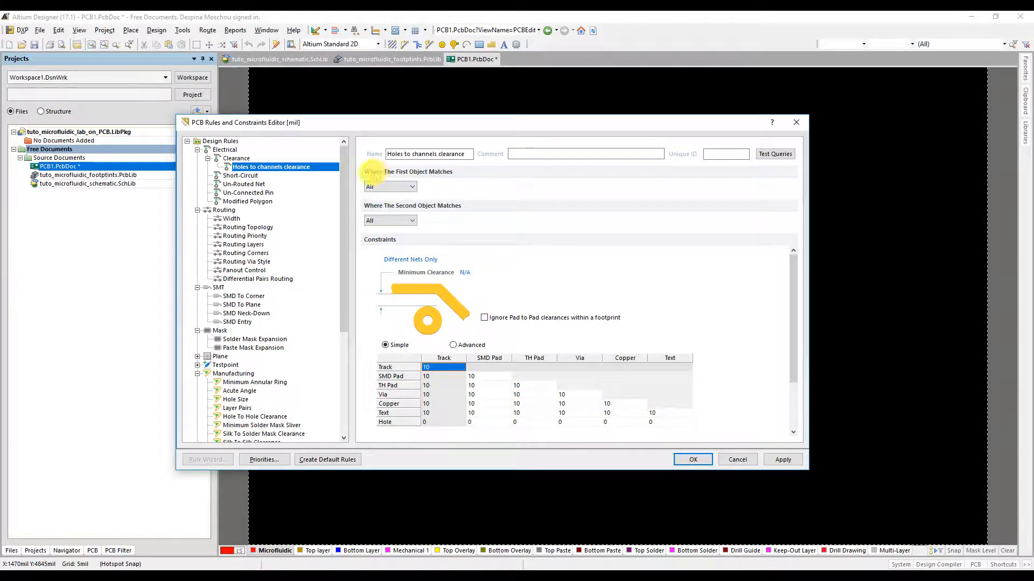
Step: Apply the holes-to-channels rule to all objects on any net with a 0.25 mm minimum clearance, and save the rules
{"action": "left_click", "coordinate": [413, 190]}
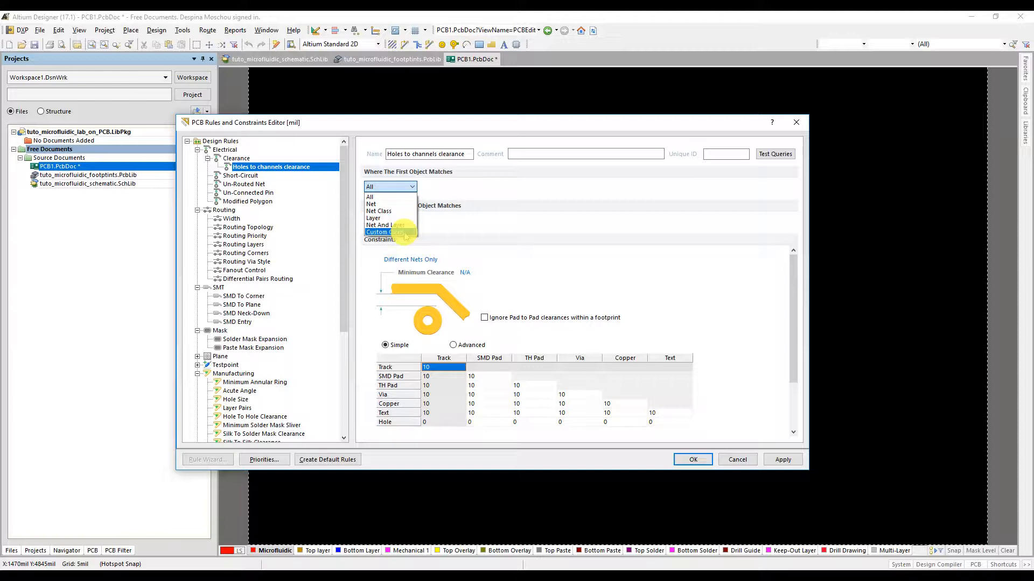
{"action": "left_click", "coordinate": [400, 198]}
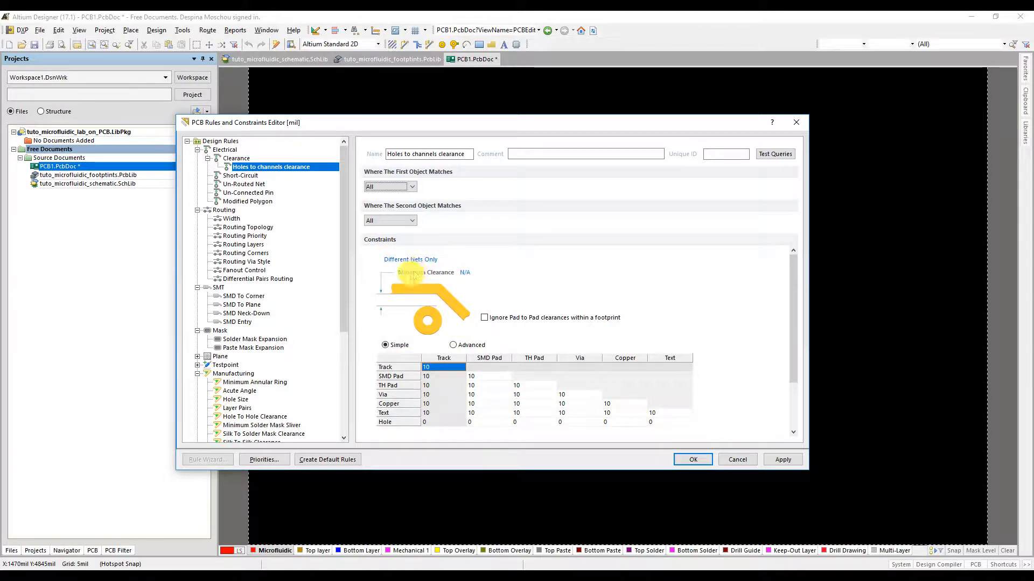
{"action": "left_click", "coordinate": [431, 260]}
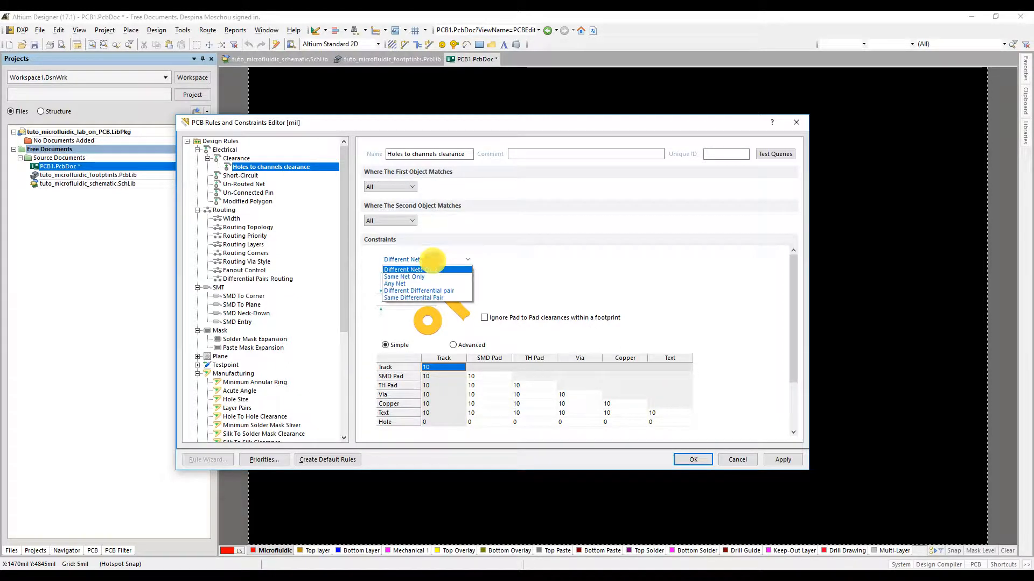
{"action": "left_click", "coordinate": [412, 283]}
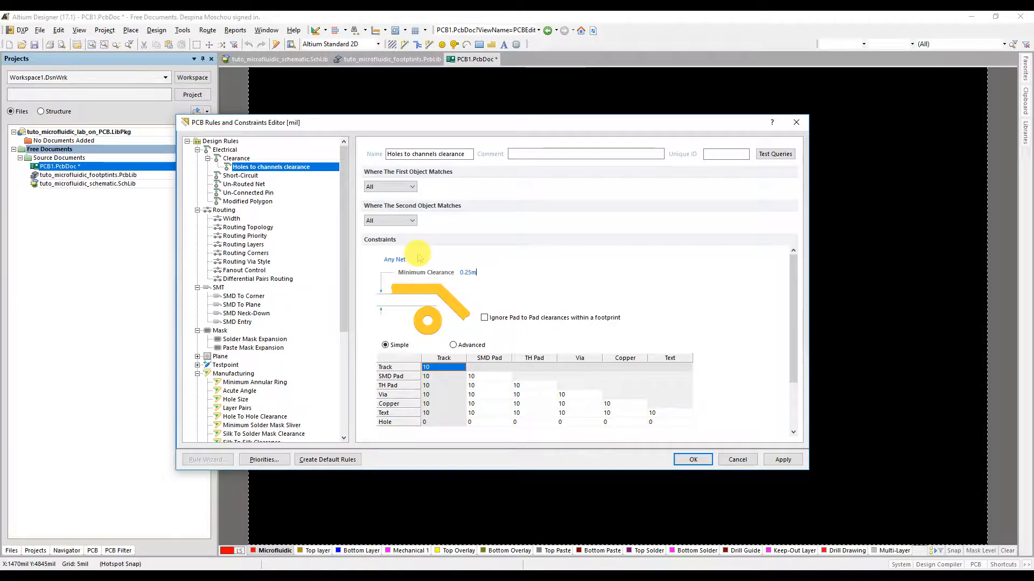
{"action": "type", "text": "m"}
{"action": "key", "text": "Return"}
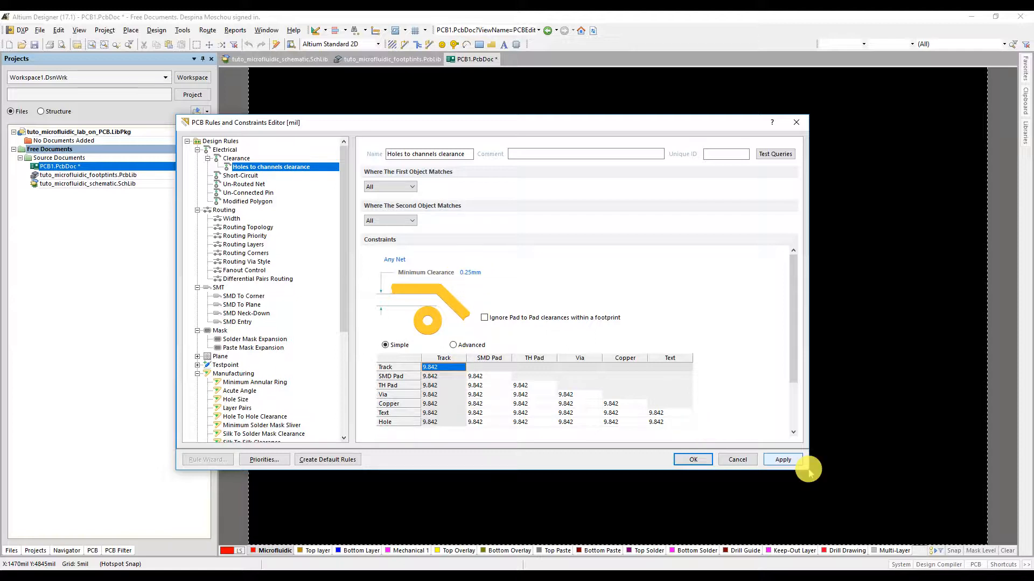
{"action": "left_click", "coordinate": [782, 461]}
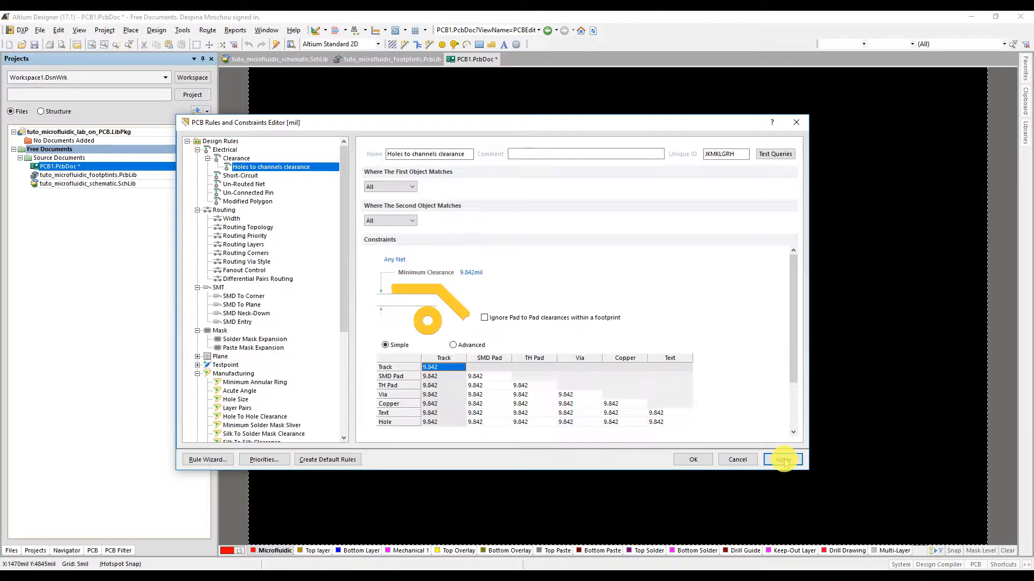
{"action": "left_click", "coordinate": [690, 459]}
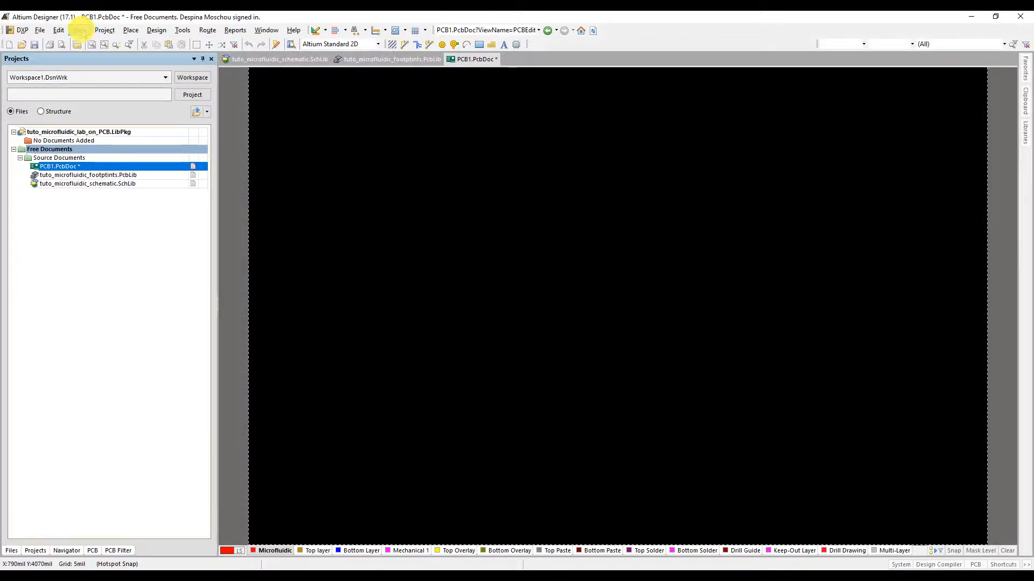
Step: Switch the board units to millimetres and review the clearance table of the holes-to-channels rule in the rules editor
{"action": "left_click", "coordinate": [79, 30]}
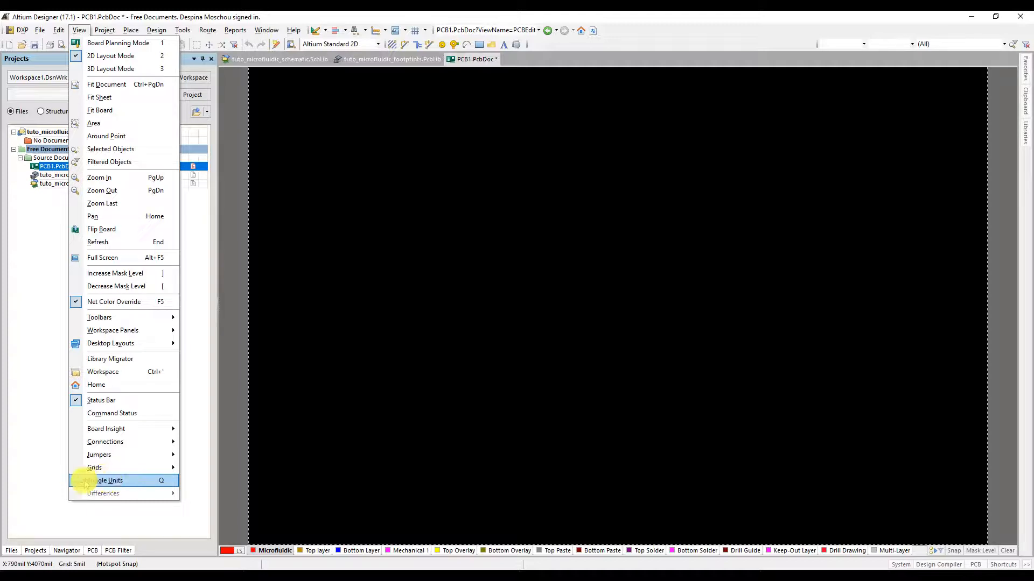
{"action": "left_click", "coordinate": [120, 481]}
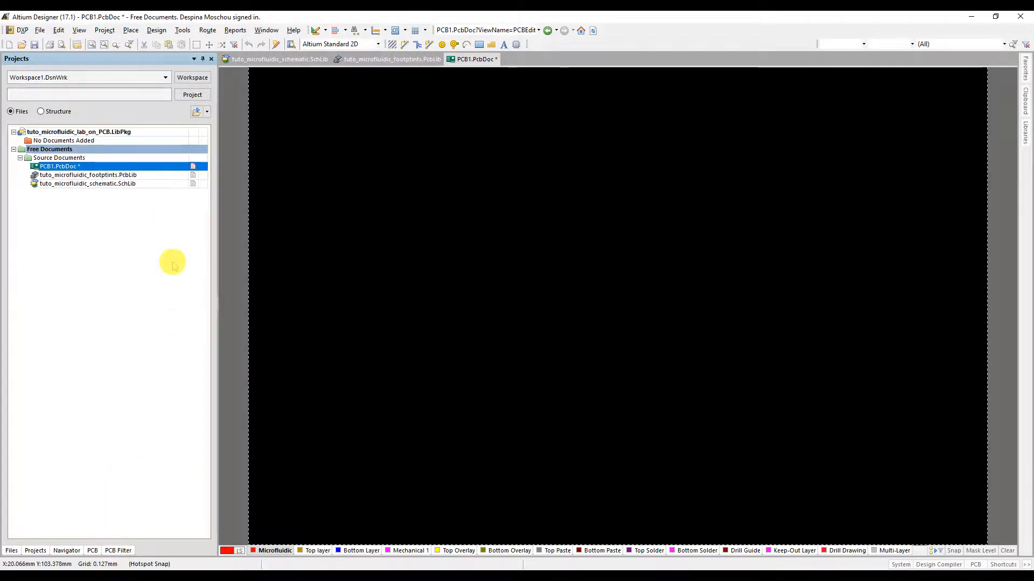
{"action": "left_click", "coordinate": [154, 30]}
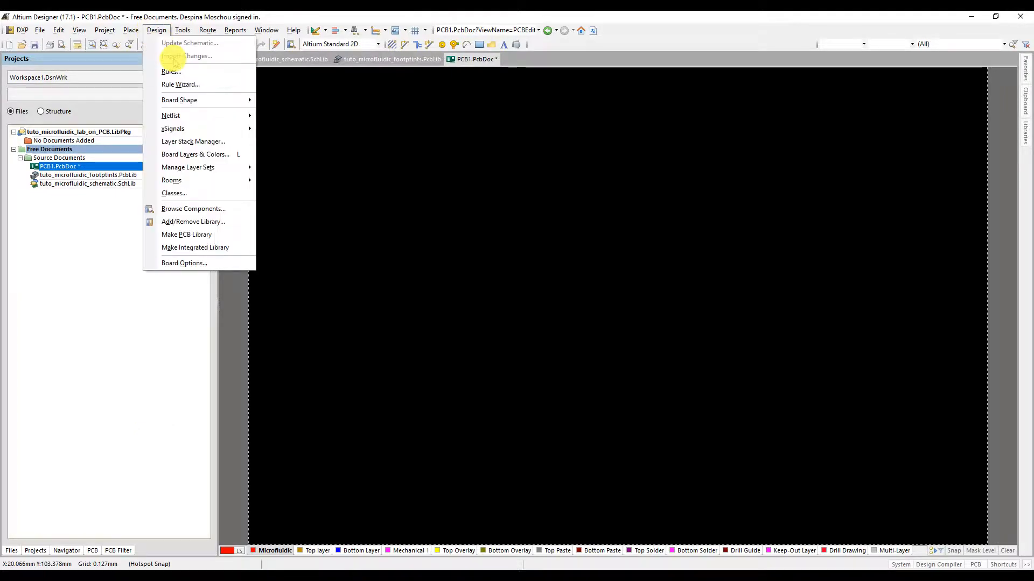
{"action": "left_click", "coordinate": [194, 71]}
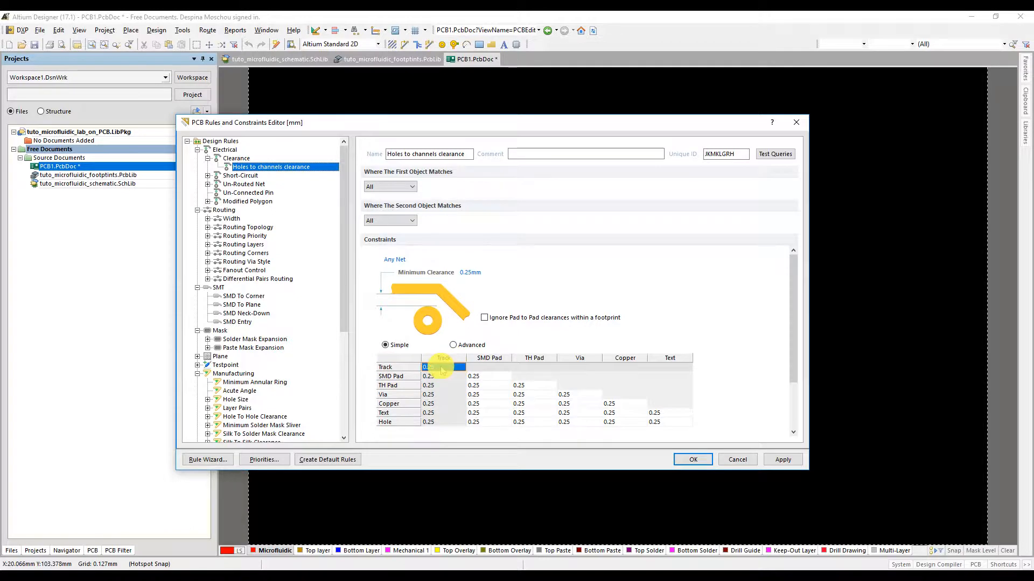
{"action": "scroll", "coordinate": [438, 363], "scroll_direction": "down", "scroll_amount": 1}
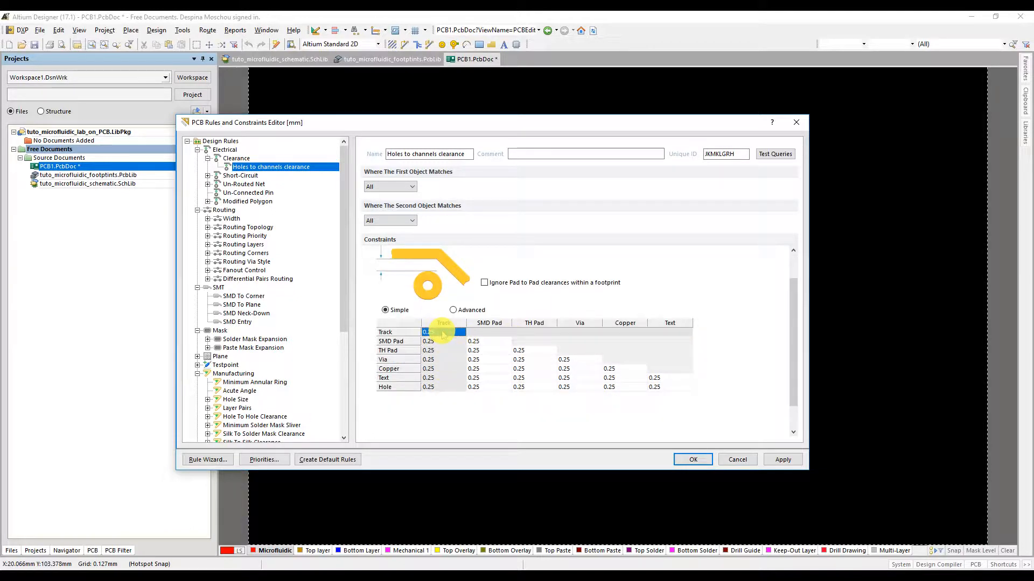
{"action": "left_click", "coordinate": [783, 459]}
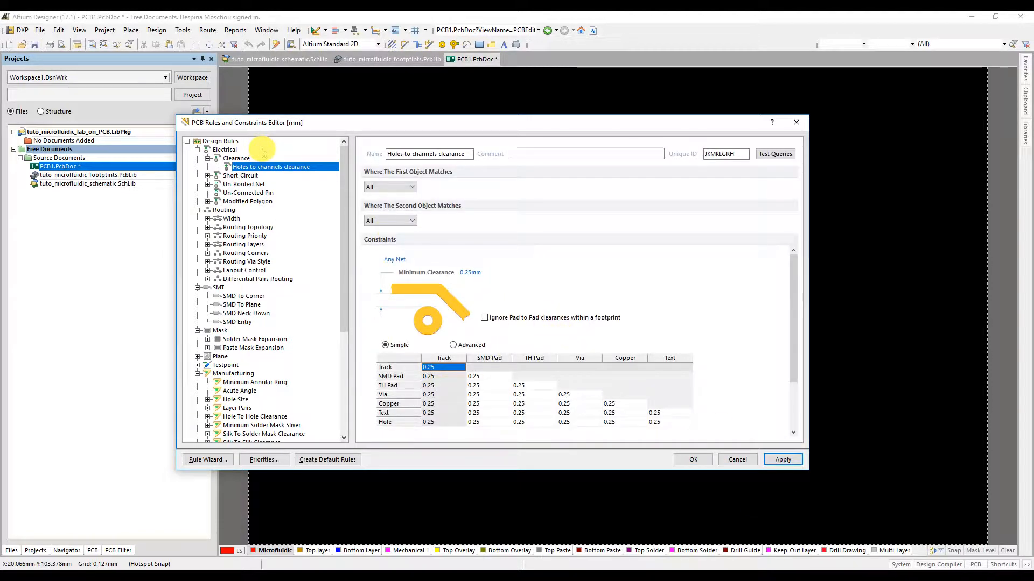
Step: Rename the routing Width rule "Microfluidic channels width" and set its minimum width to 0.15 mm
{"action": "left_click", "coordinate": [231, 219]}
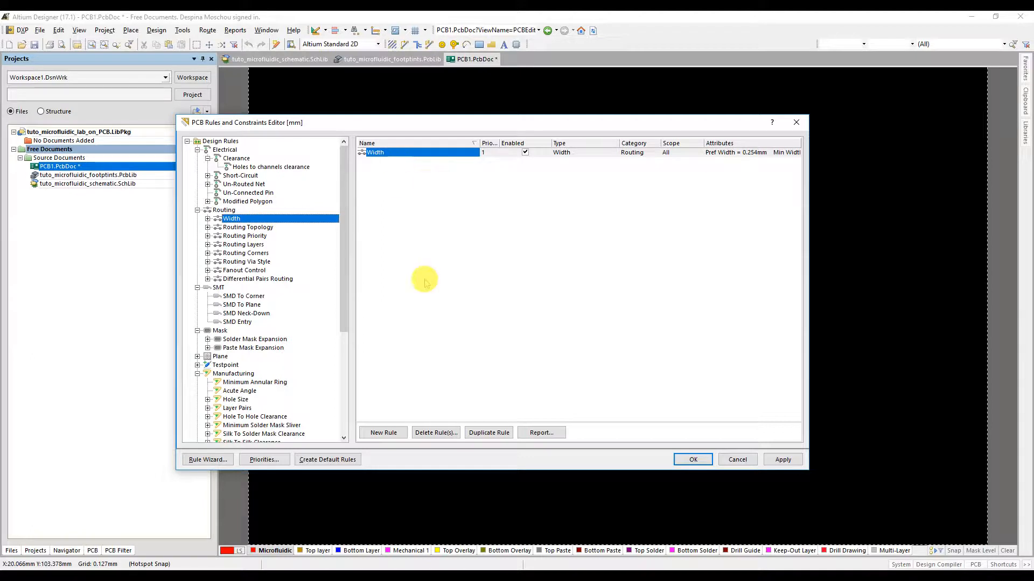
{"action": "left_click", "coordinate": [390, 154]}
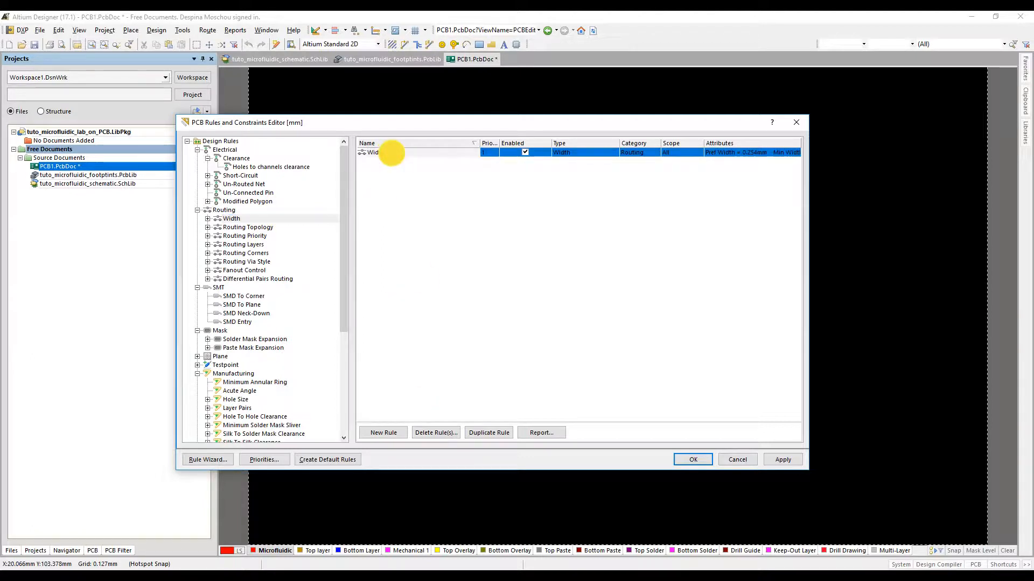
{"action": "double_click", "coordinate": [392, 154]}
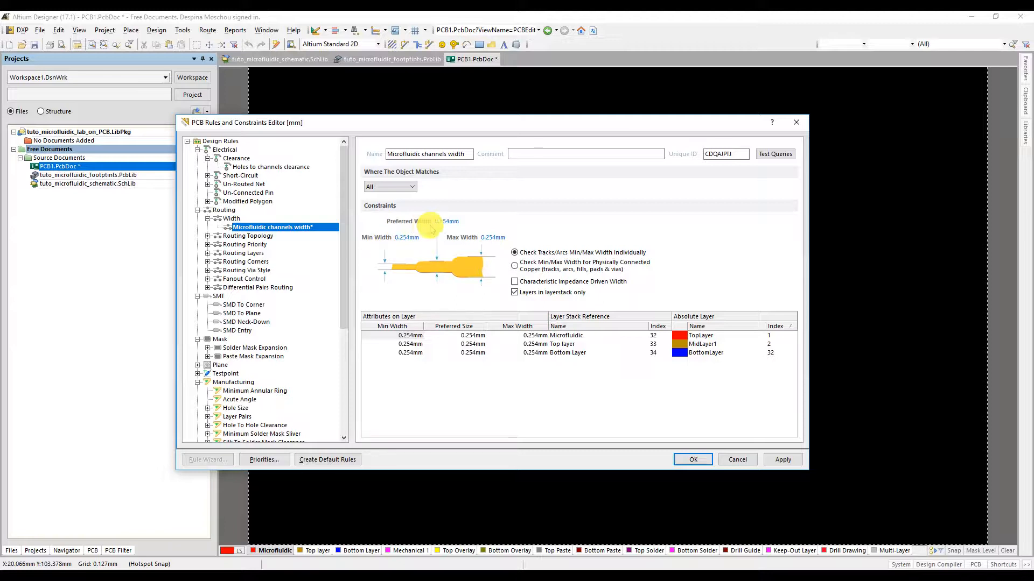
{"action": "left_click", "coordinate": [407, 237]}
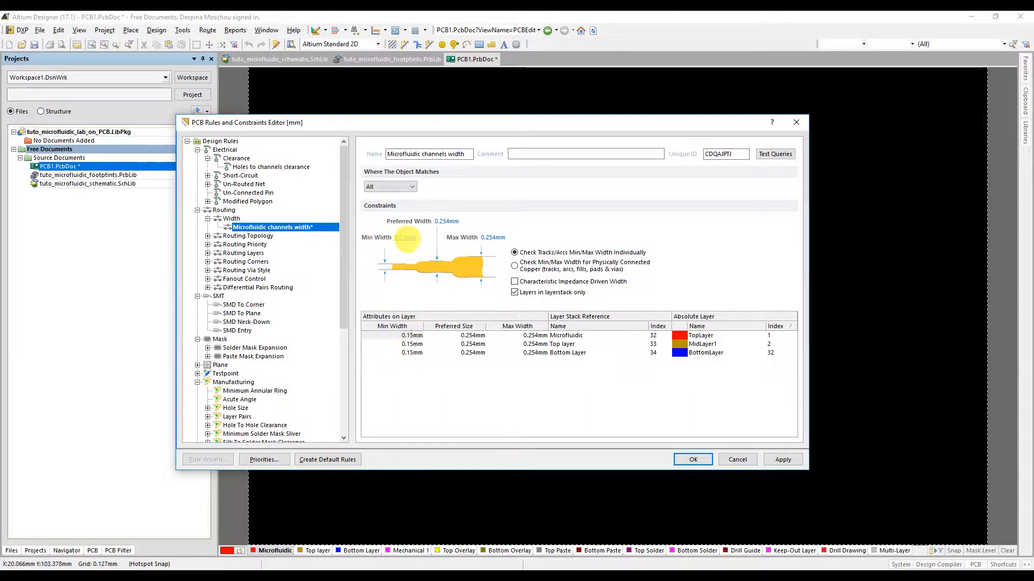
Step: Try a minimum width of 0.1 mm for the Top layer in the width rule's per-layer table
{"action": "left_click", "coordinate": [446, 222]}
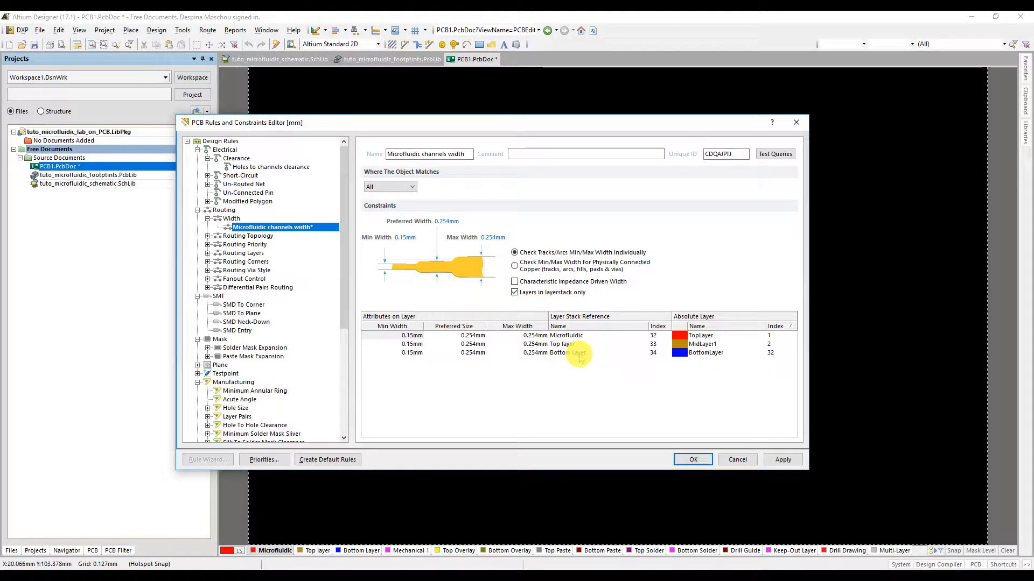
{"action": "left_click", "coordinate": [406, 343]}
{"action": "left_click", "coordinate": [395, 345]}
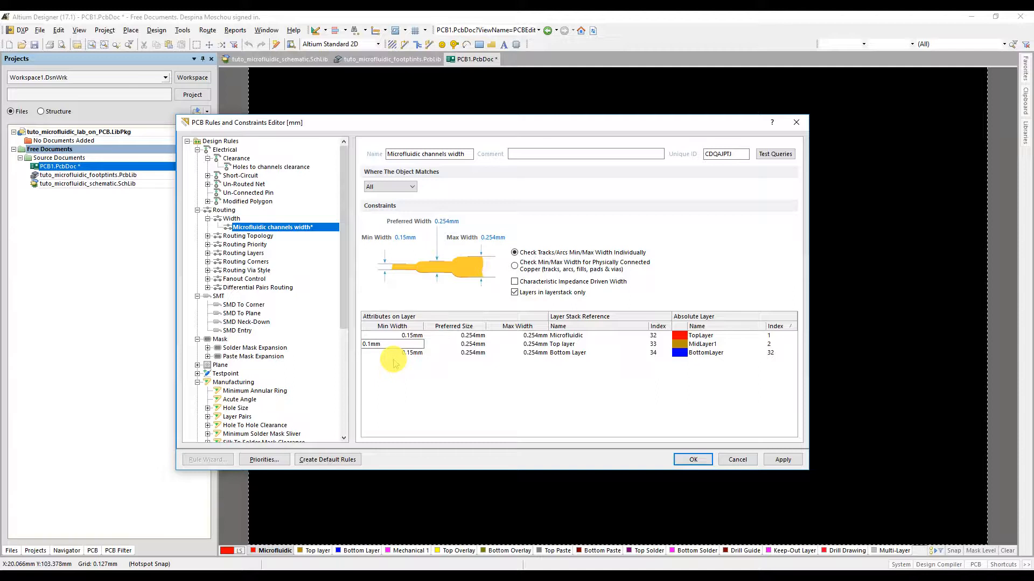
{"action": "key", "text": "Return"}
Step: Set the Top layer's minimum width to 0.15 mm and apply the microfluidic channels width rule
{"action": "left_click", "coordinate": [406, 346]}
{"action": "double_click", "coordinate": [406, 345]}
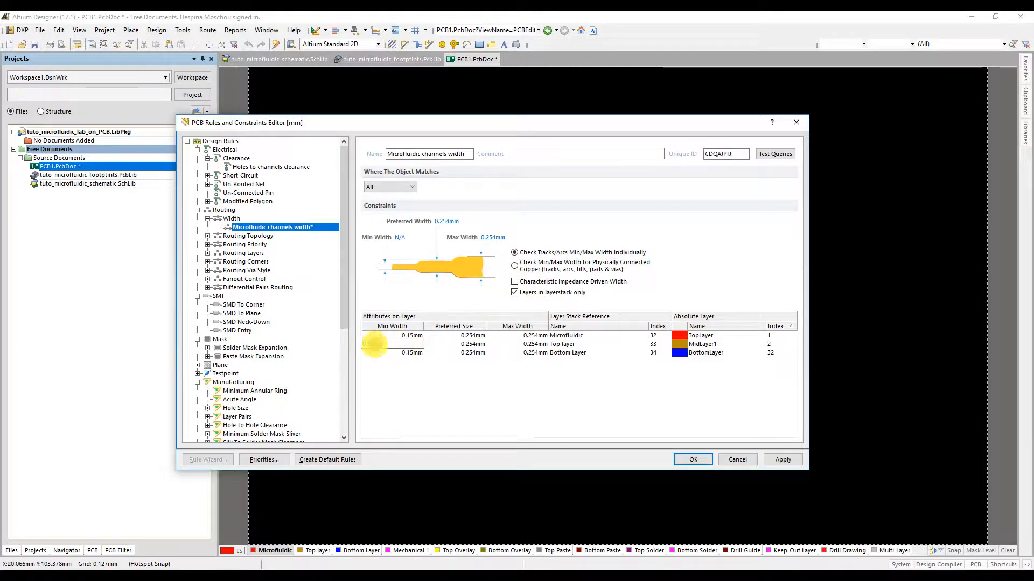
{"action": "left_click", "coordinate": [375, 345]}
{"action": "type", "text": "5"}
{"action": "key", "text": "Return"}
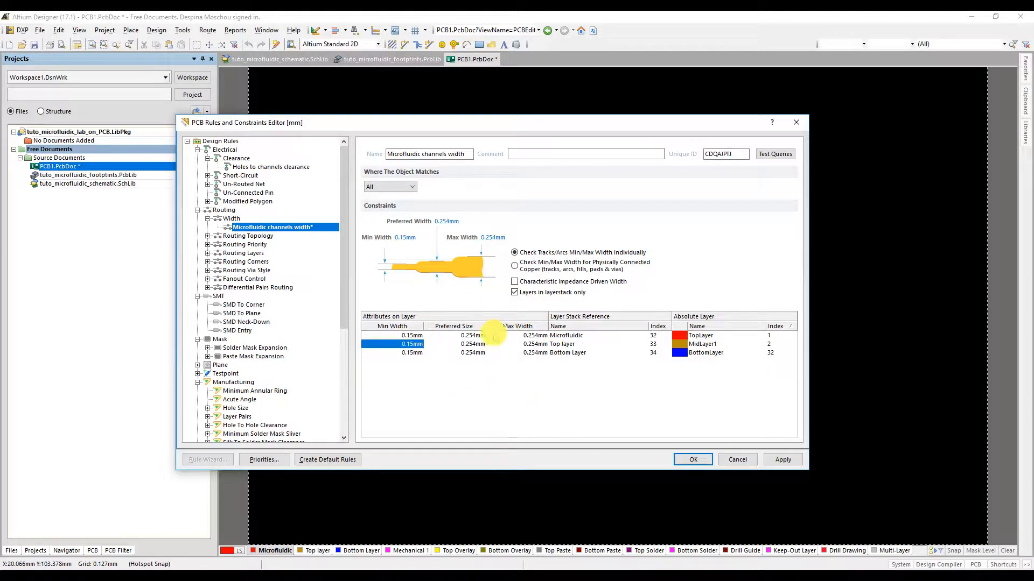
{"action": "left_click", "coordinate": [784, 461]}
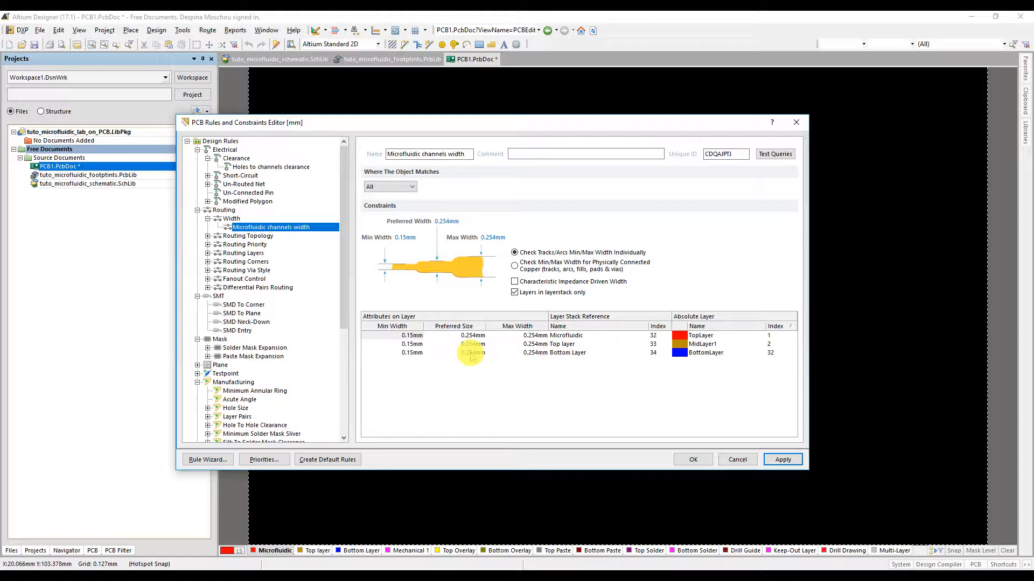
Step: Open the existing Component Clearance rule under Placement and rename it "Distance between inlets and arcs"
{"action": "left_click_drag", "start_coordinate": [343, 301], "coordinate": [343, 404]}
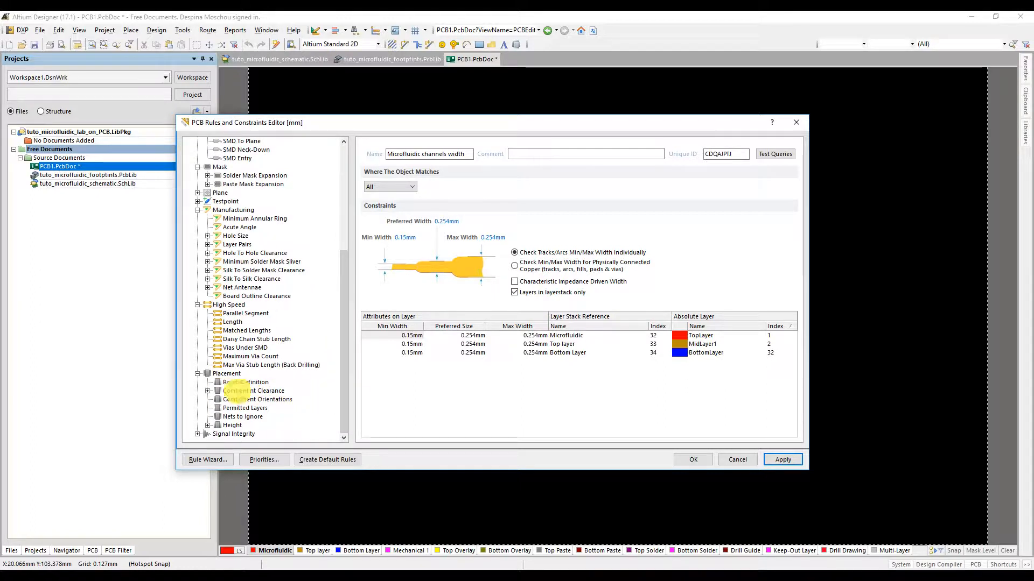
{"action": "left_click", "coordinate": [237, 391]}
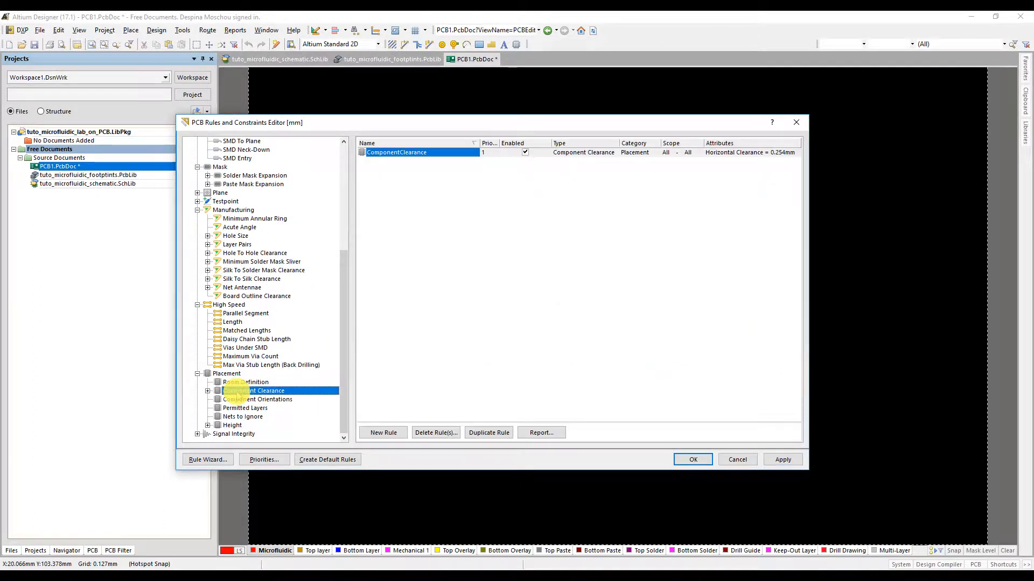
{"action": "double_click", "coordinate": [426, 153]}
{"action": "left_click_drag", "start_coordinate": [450, 153], "coordinate": [376, 146]}
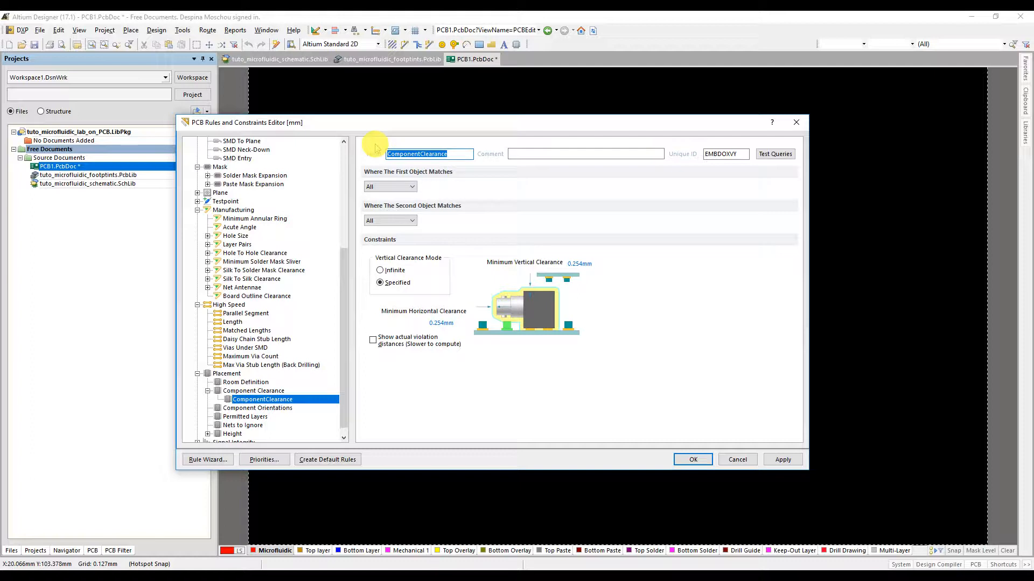
{"action": "type", "text": "Distance between inlets"}
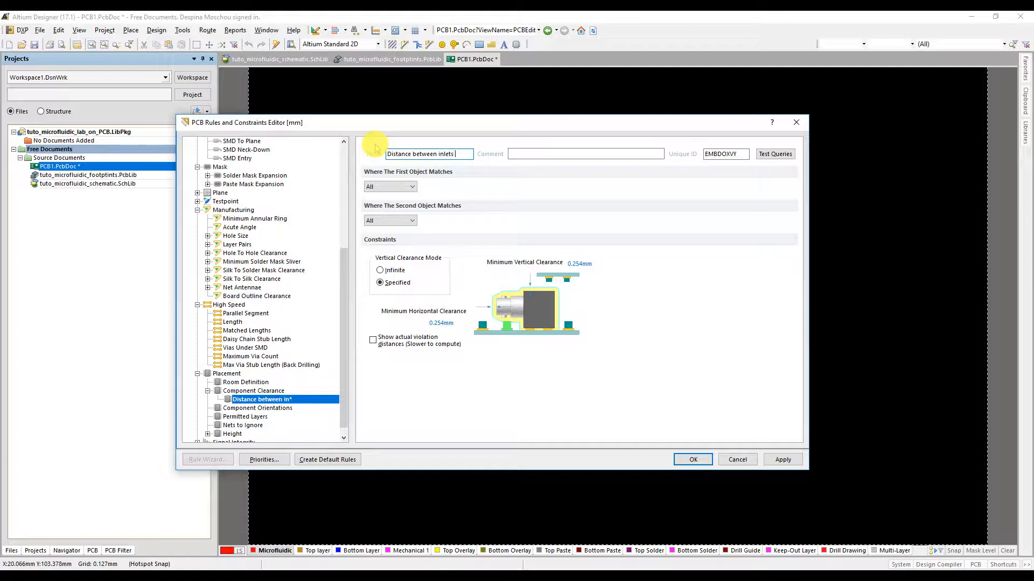
{"action": "type", "text": "rcs"}
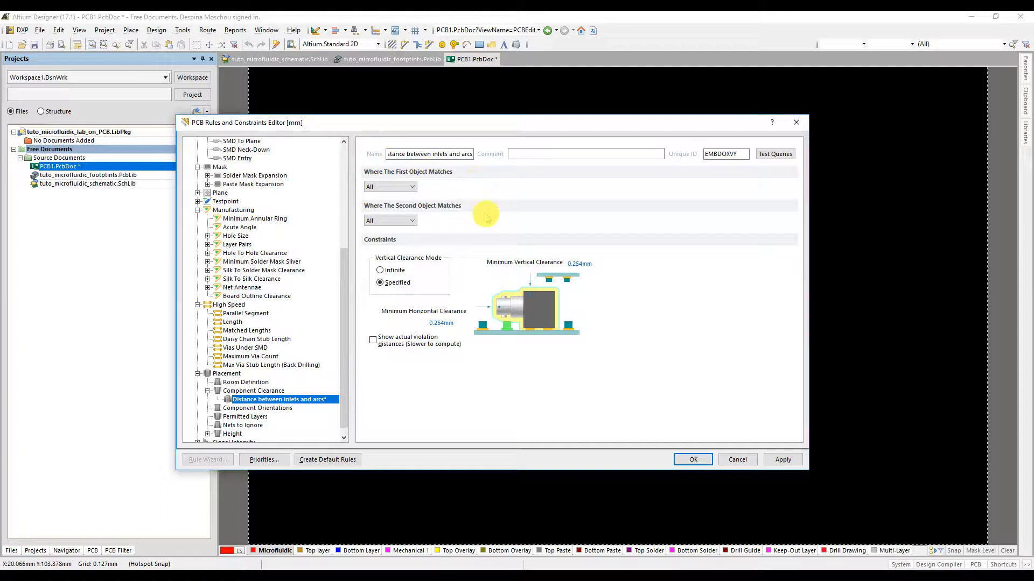
Step: Match the rule's first object with the custom query InComponent("inlet*")
{"action": "left_click", "coordinate": [413, 187]}
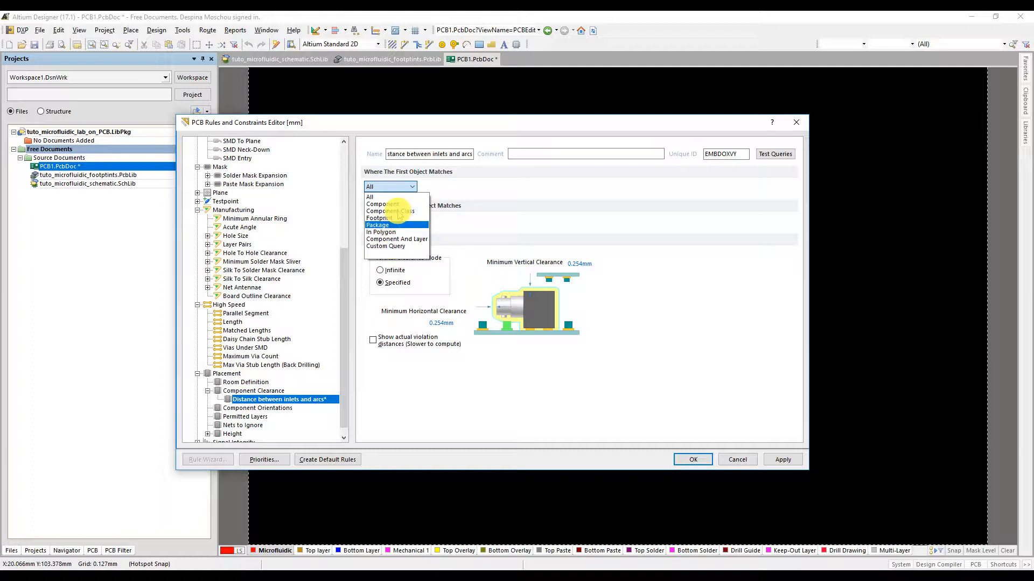
{"action": "left_click", "coordinate": [393, 246]}
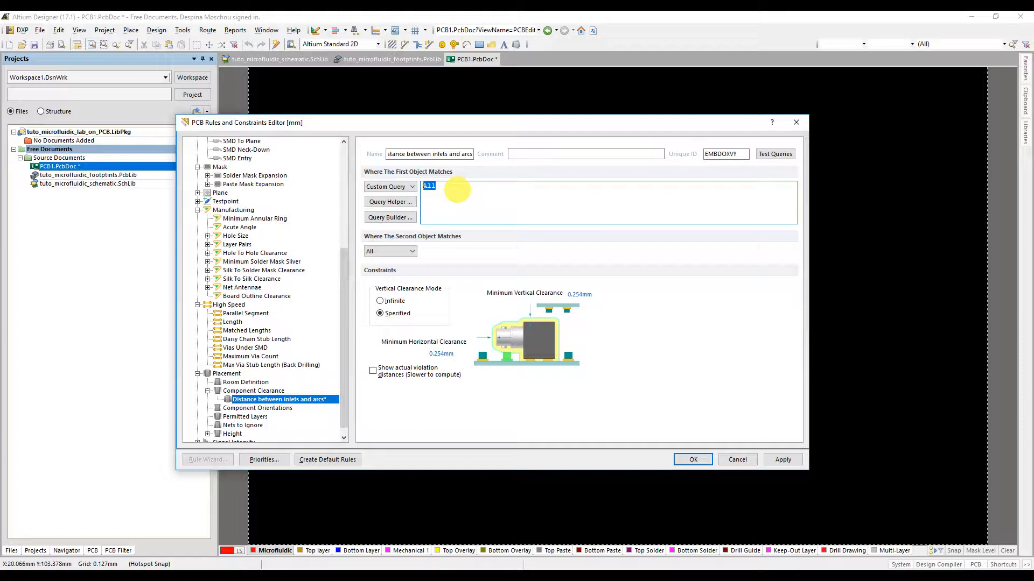
{"action": "type", "text": "InComponent"}
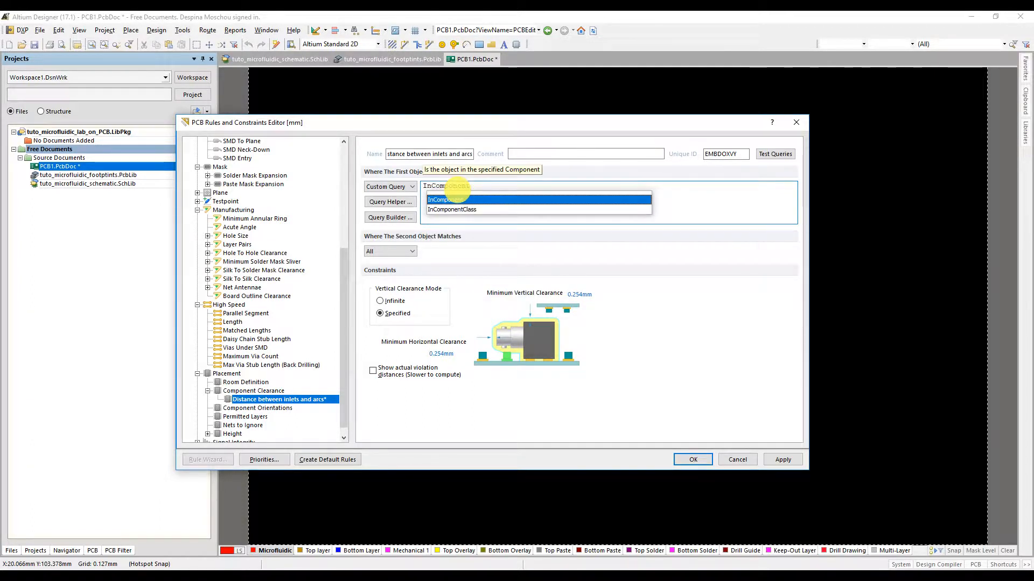
{"action": "double_click", "coordinate": [450, 200]}
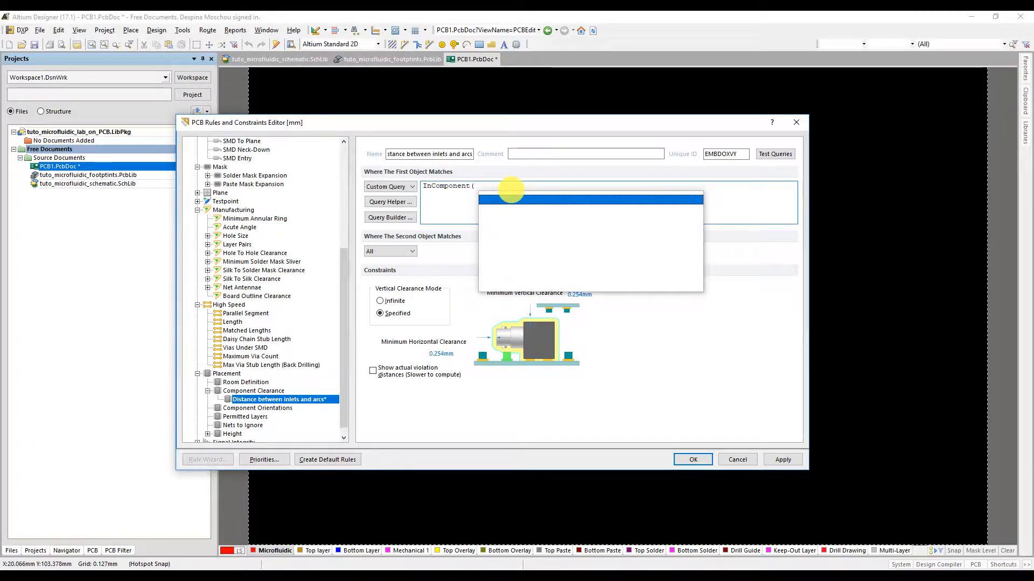
{"action": "type", "text": "\"inlet*"}
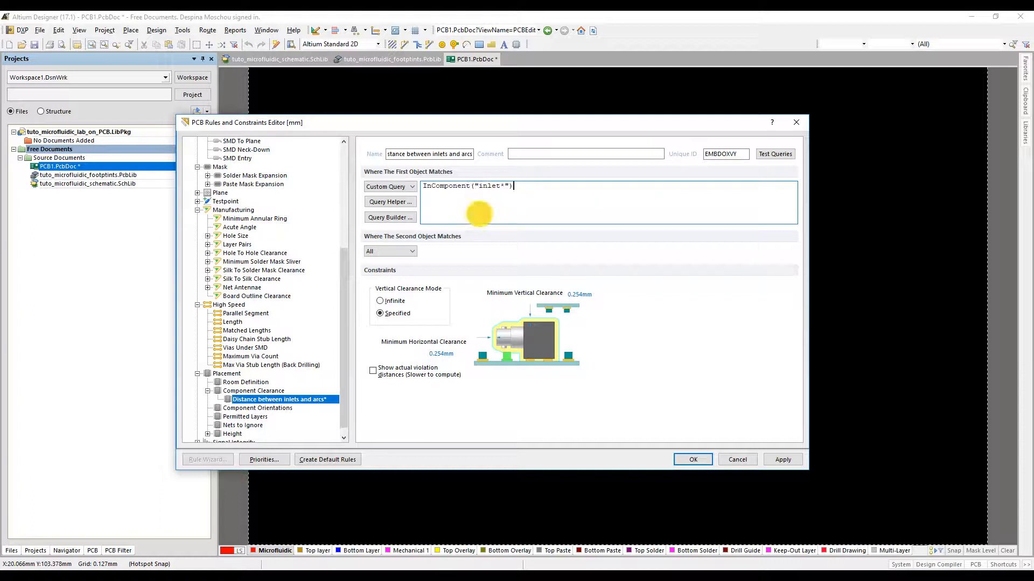
Step: Match the rule's second object with a custom query copied from the first and changed to InComponent("connection*")
{"action": "left_click", "coordinate": [403, 251]}
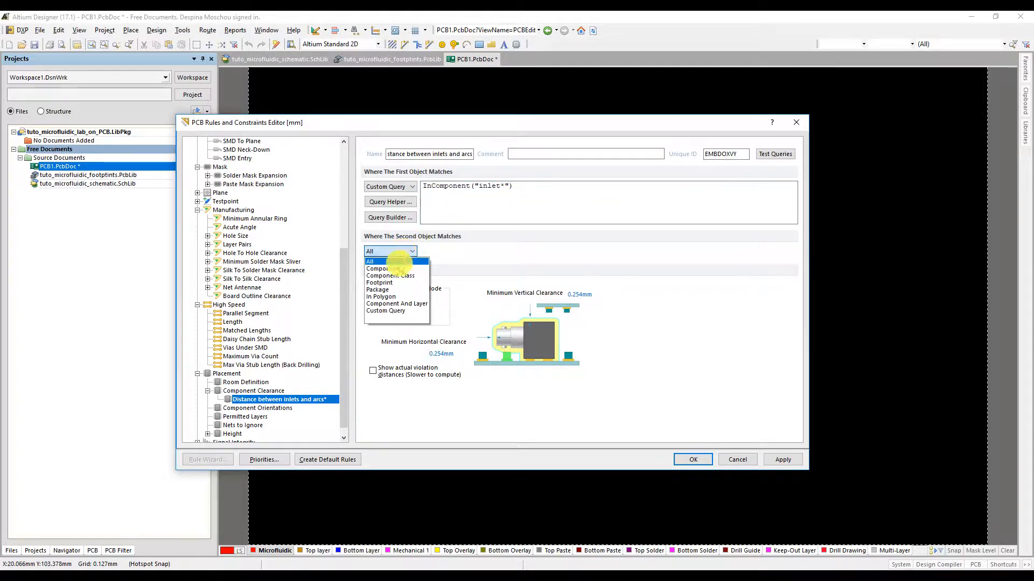
{"action": "left_click", "coordinate": [397, 307]}
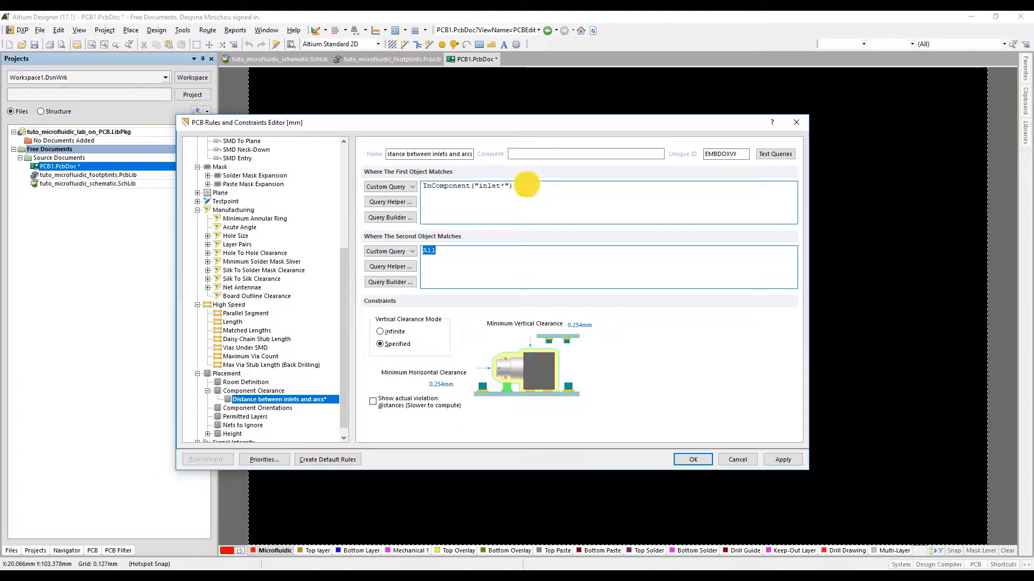
{"action": "left_click_drag", "start_coordinate": [526, 185], "coordinate": [435, 177]}
{"action": "key", "text": "ctrl+c"}
{"action": "left_click", "coordinate": [461, 261]}
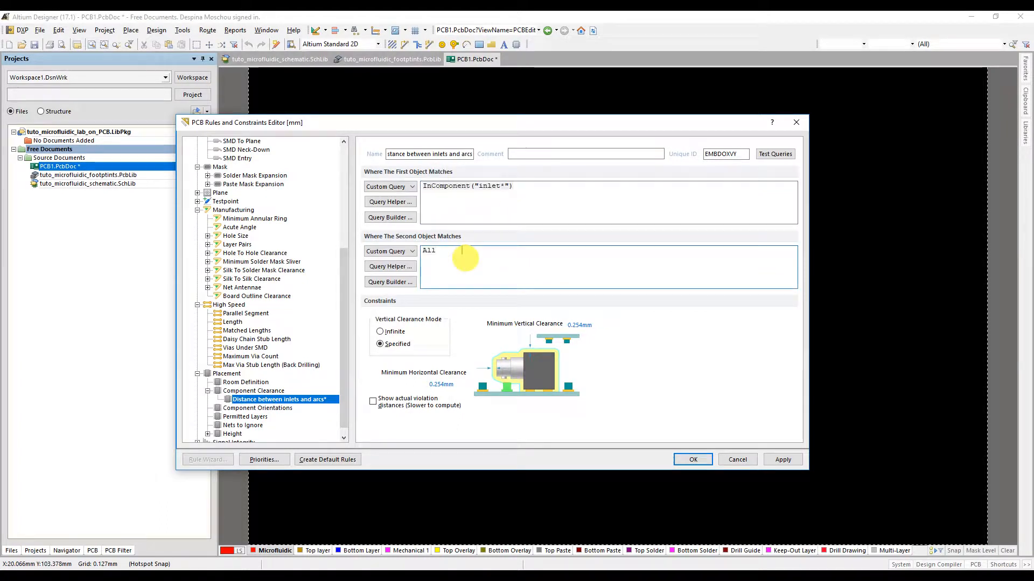
{"action": "key", "text": "ctrl+v"}
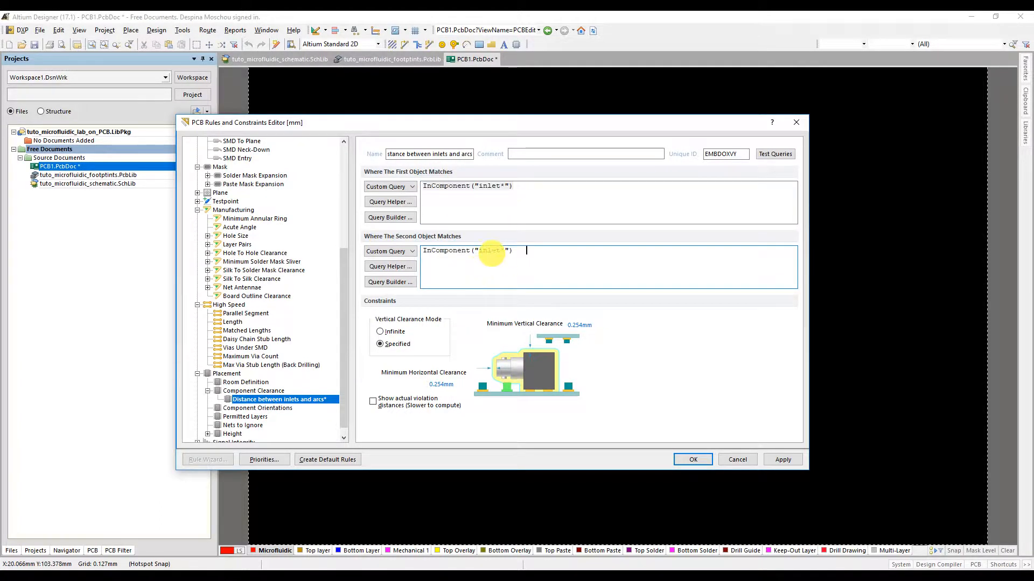
{"action": "left_click_drag", "start_coordinate": [478, 250], "coordinate": [499, 251]}
{"action": "type", "text": "com"}
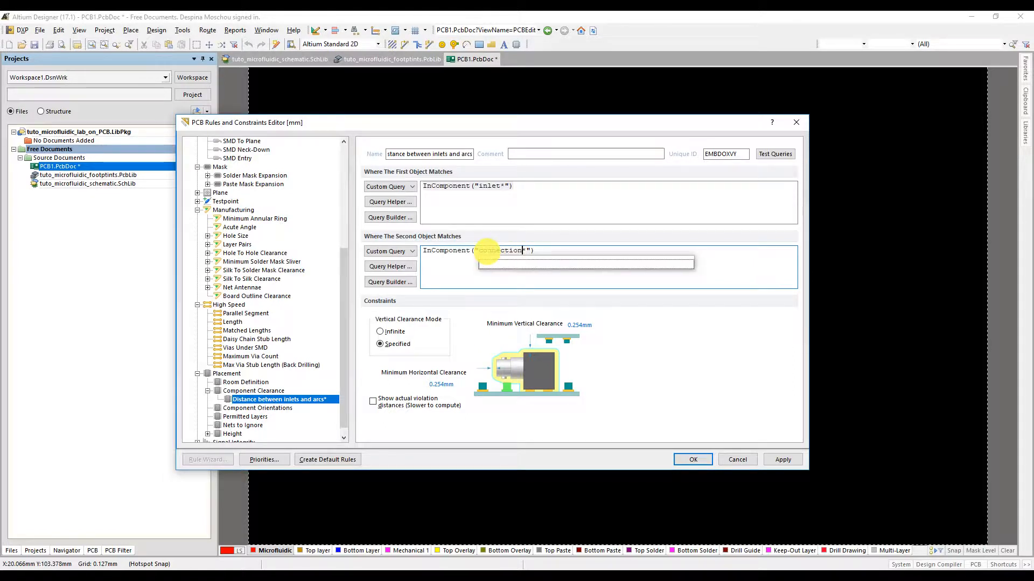
{"action": "left_click", "coordinate": [536, 249]}
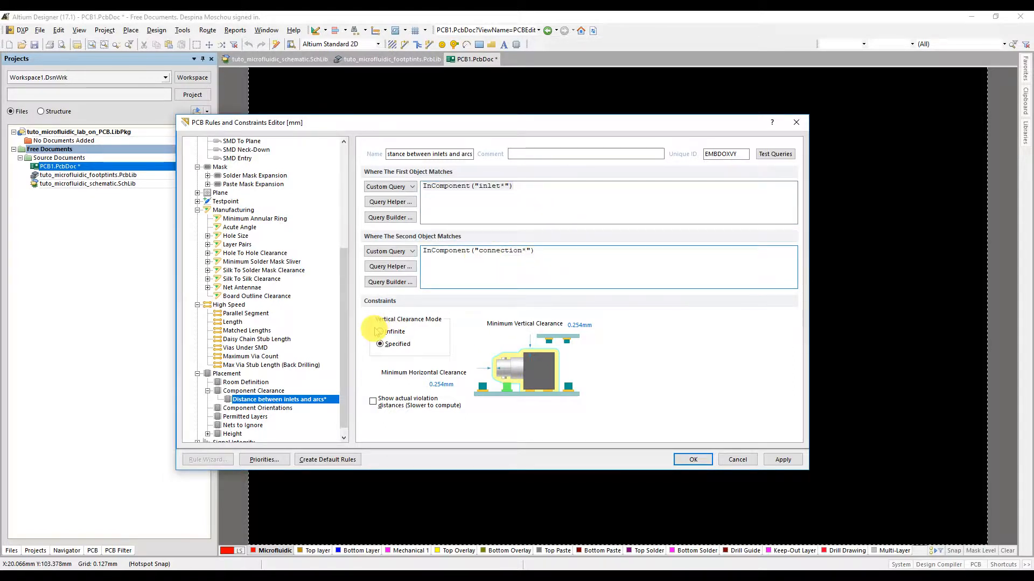
Step: Set the rule's minimum horizontal and vertical clearances to 0 mm and try to apply it, choosing to correct incorrect definitions
{"action": "left_click", "coordinate": [442, 384]}
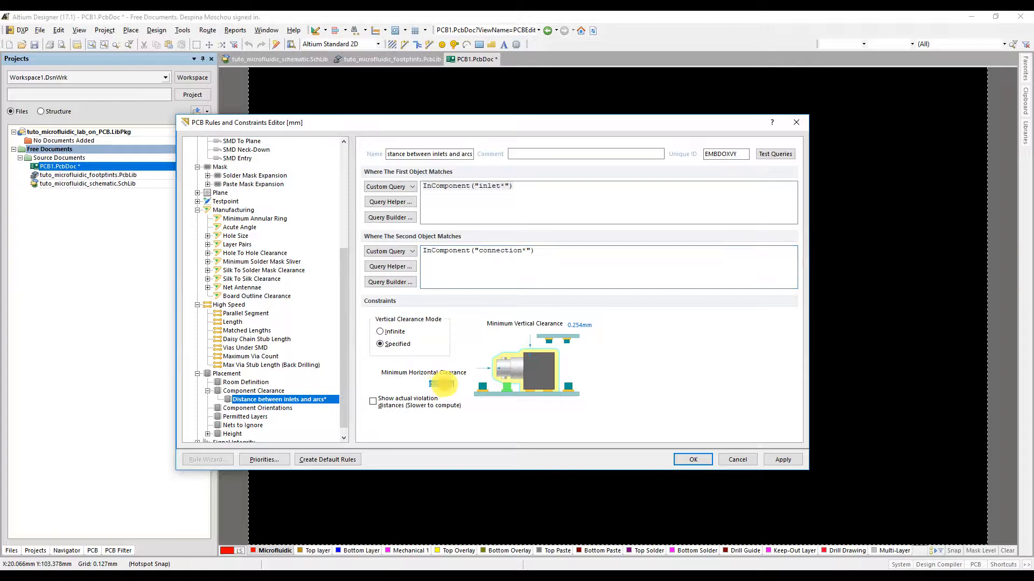
{"action": "left_click_drag", "start_coordinate": [444, 385], "coordinate": [416, 383]}
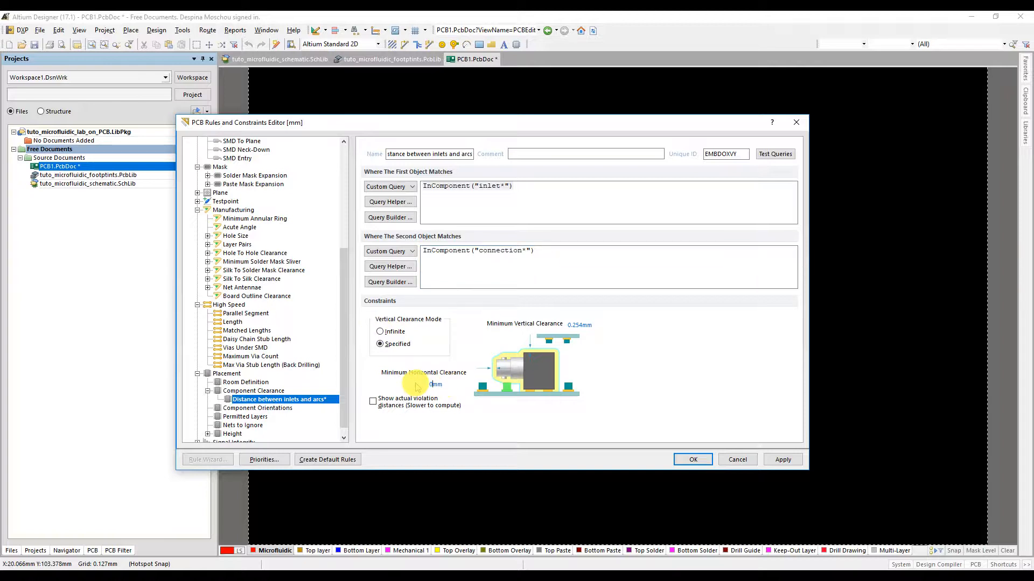
{"action": "left_click", "coordinate": [567, 325]}
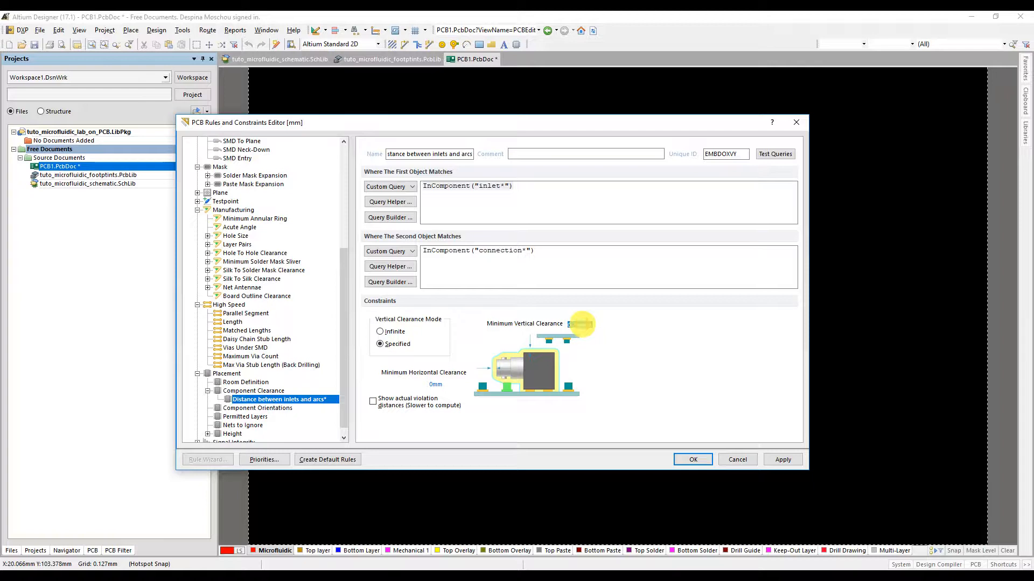
{"action": "left_click_drag", "start_coordinate": [564, 325], "coordinate": [549, 323]}
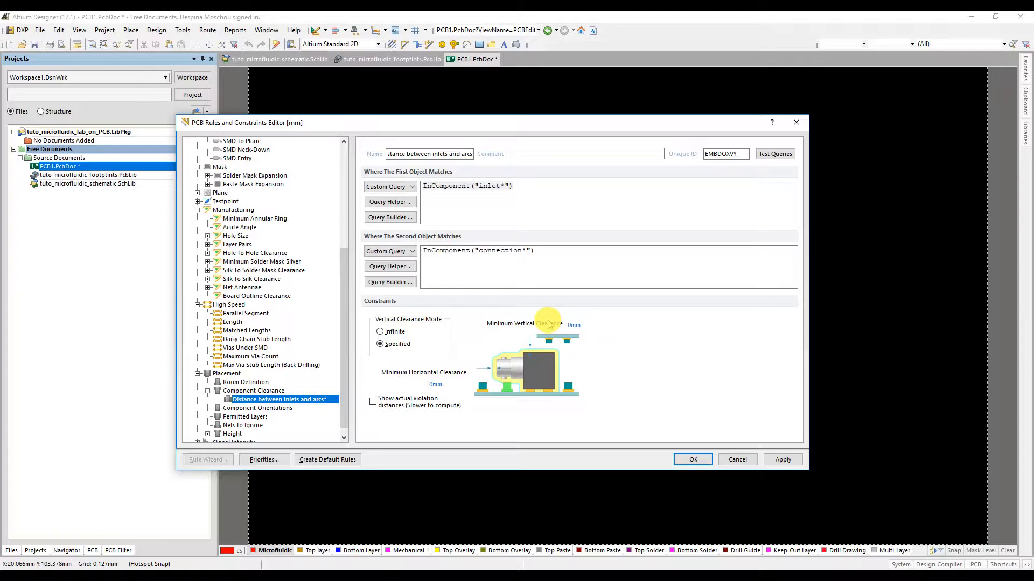
{"action": "left_click", "coordinate": [784, 460]}
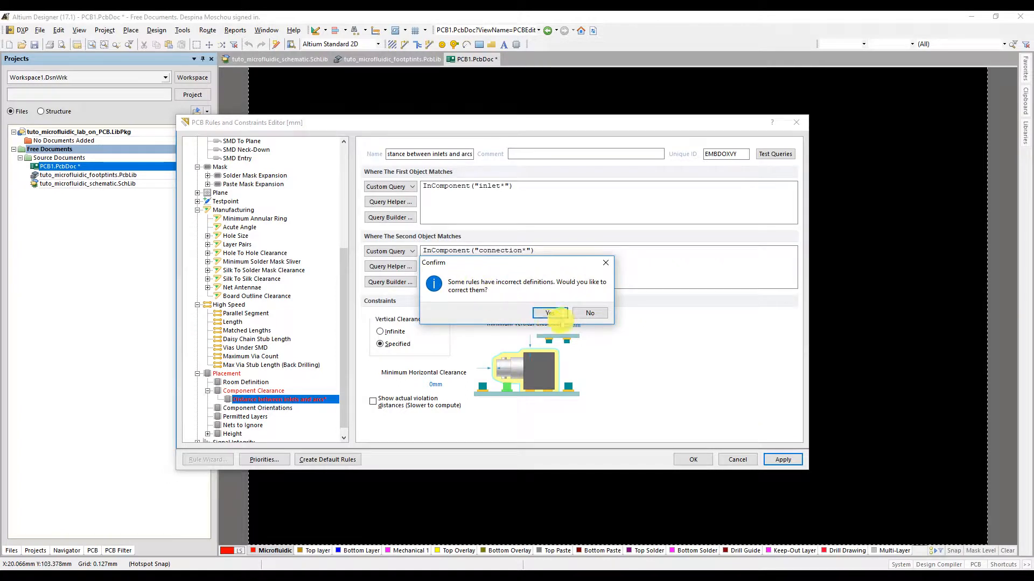
{"action": "left_click", "coordinate": [555, 314]}
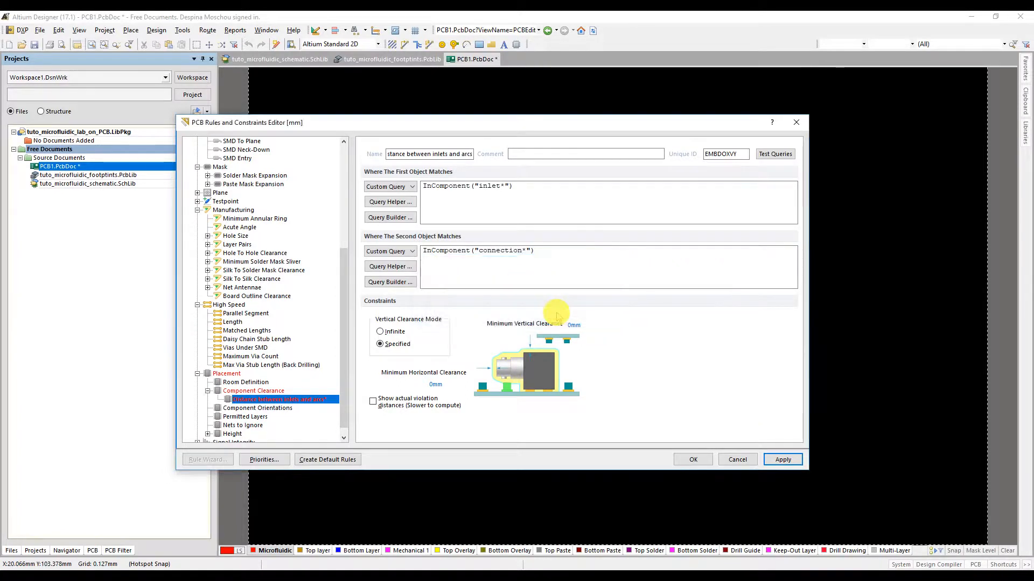
Step: Replace the double quotes with single quotes in both queries, giving InComponent('inlet*') and InComponent('connection*'), and apply the rule
{"action": "left_click", "coordinate": [476, 187]}
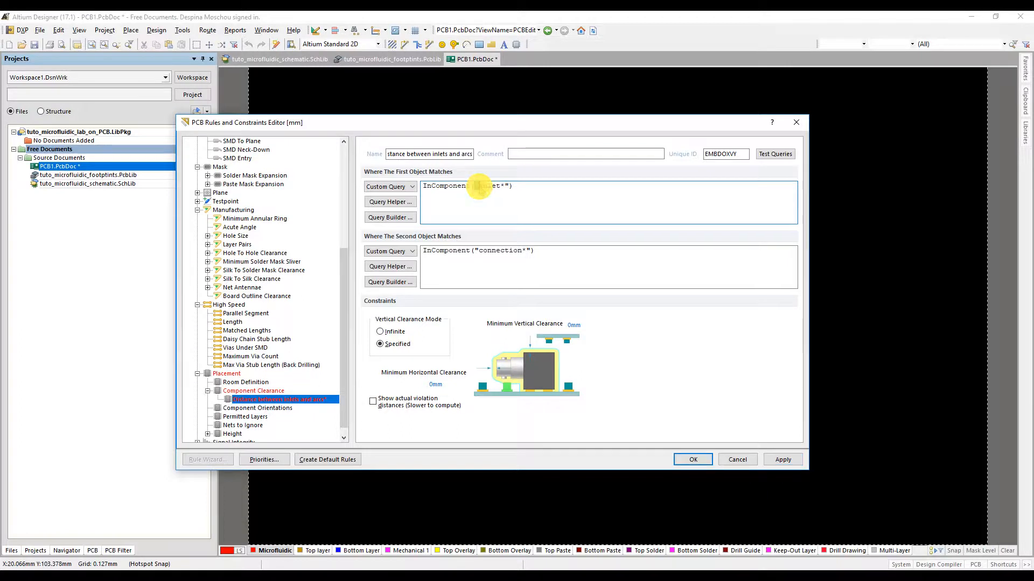
{"action": "type", "text": "'"}
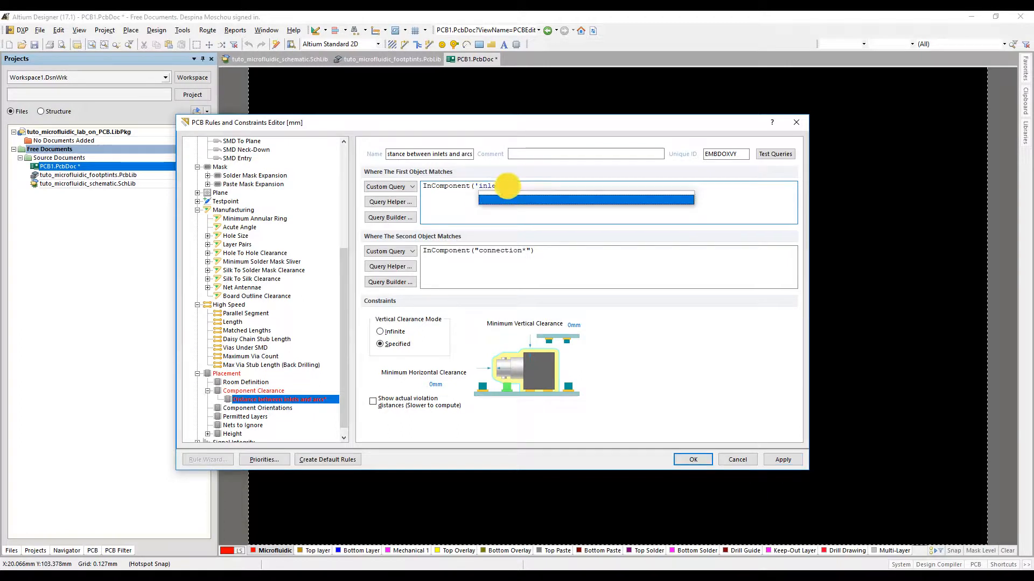
{"action": "left_click_drag", "start_coordinate": [505, 187], "coordinate": [510, 187]}
{"action": "type", "text": "'"}
{"action": "left_click_drag", "start_coordinate": [476, 251], "coordinate": [530, 251]}
{"action": "type", "text": "'"}
{"action": "type", "text": "'"}
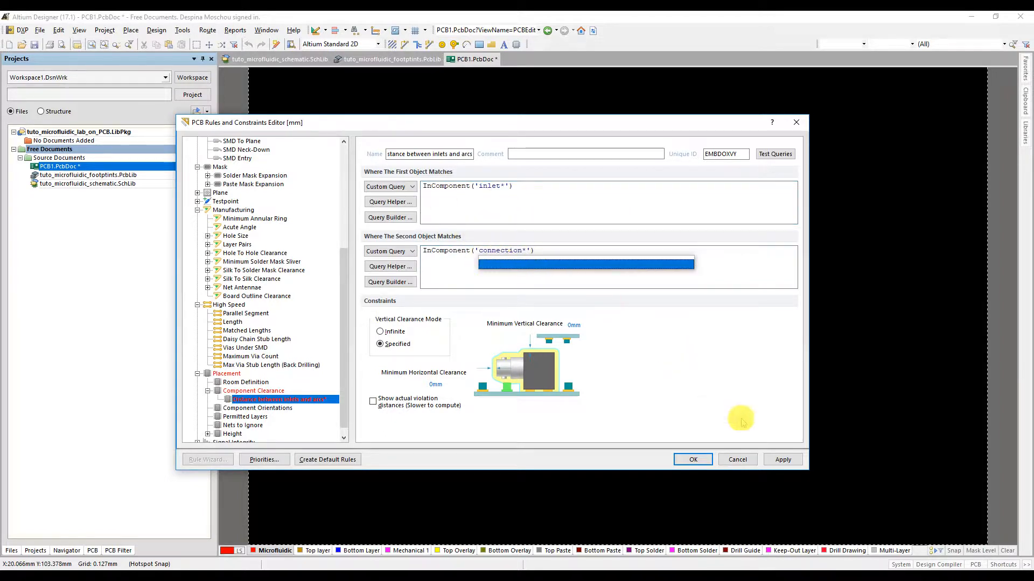
{"action": "left_click", "coordinate": [779, 461]}
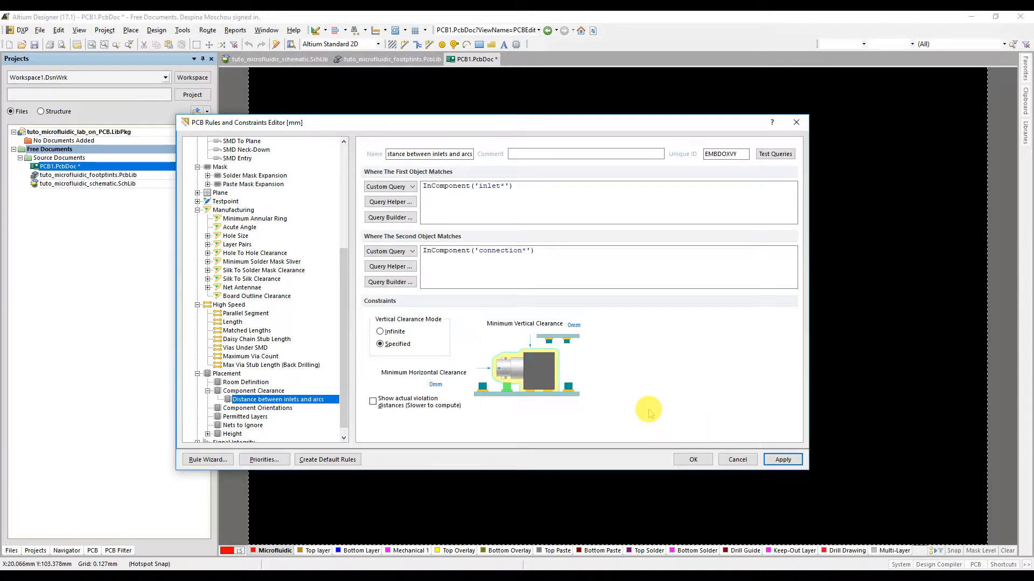
{"action": "left_click", "coordinate": [782, 459]}
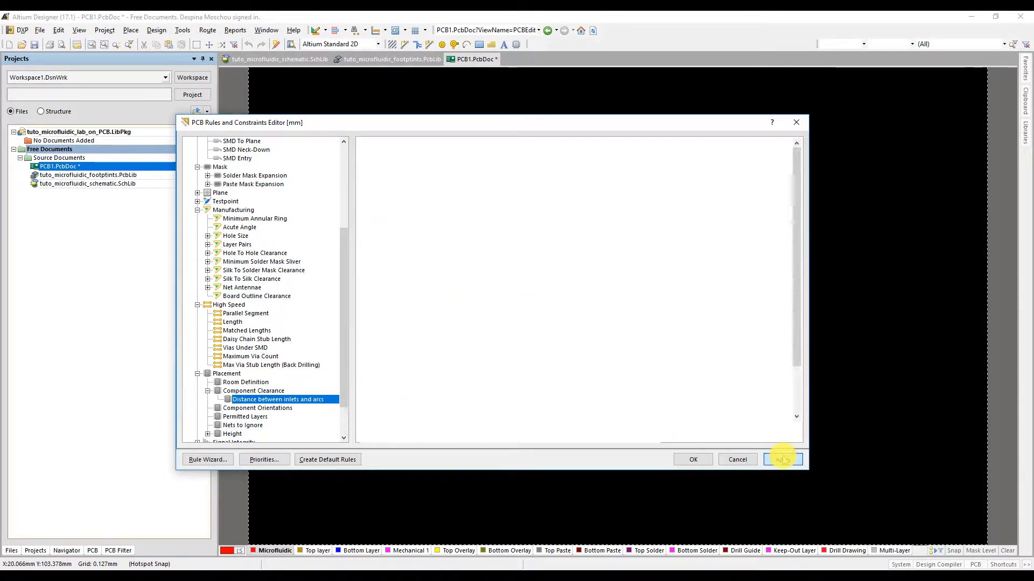
Step: Review the complete list of design rules, checking the entries for the custom microfluidic rules
{"action": "left_click_drag", "start_coordinate": [345, 324], "coordinate": [358, 217]}
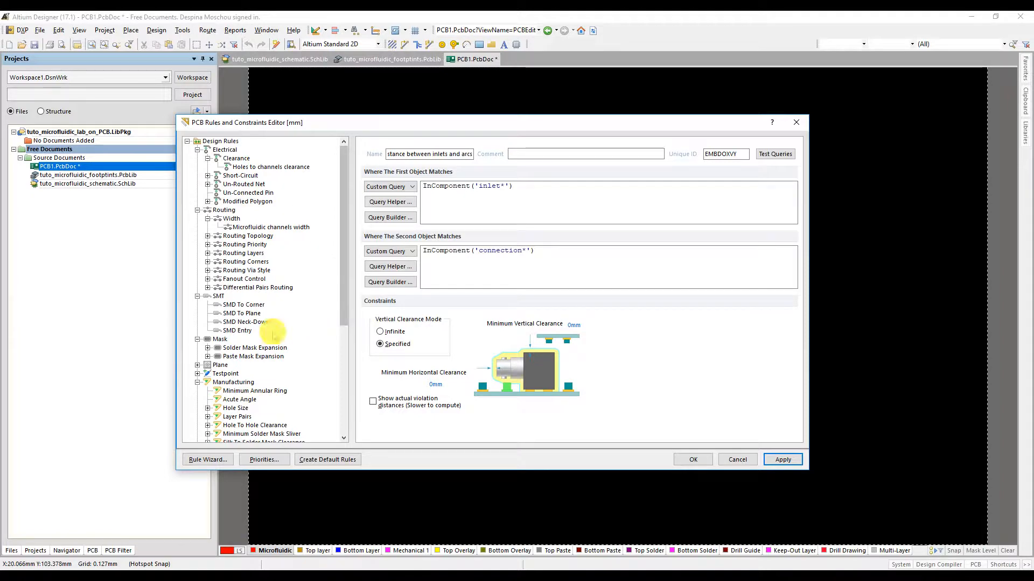
{"action": "left_click", "coordinate": [218, 141]}
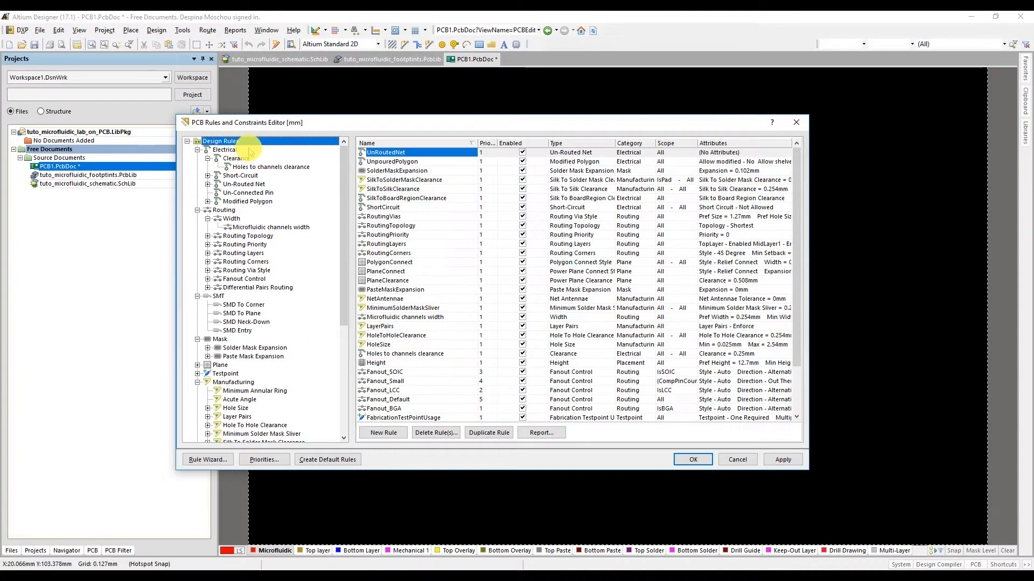
{"action": "scroll", "coordinate": [405, 381], "scroll_direction": "down", "scroll_amount": 2}
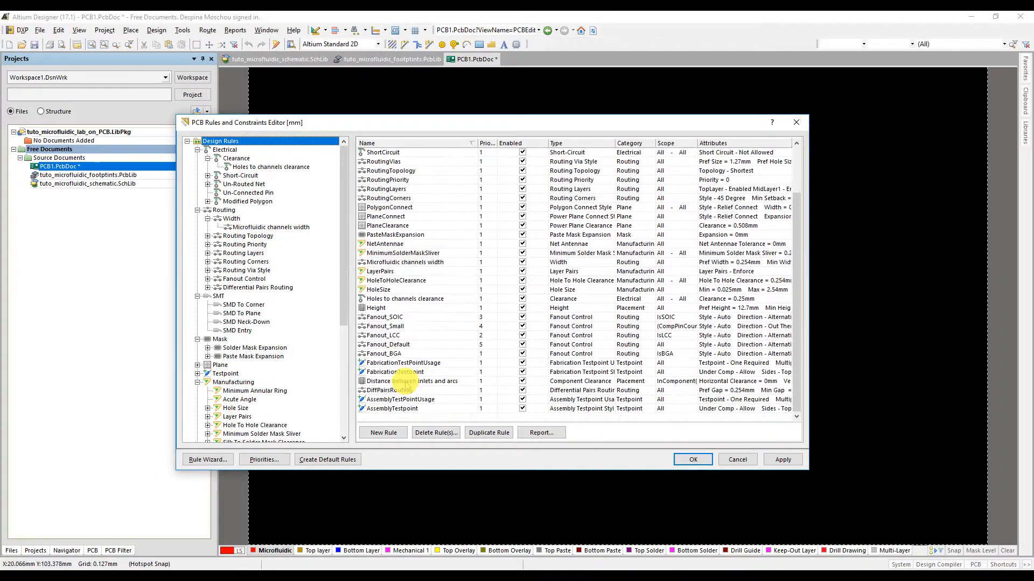
Step: Start exporting the design rules with all rule types selected, from Clearance Constraint through Supply Nets
{"action": "scroll", "coordinate": [404, 272], "scroll_direction": "up", "scroll_amount": 2}
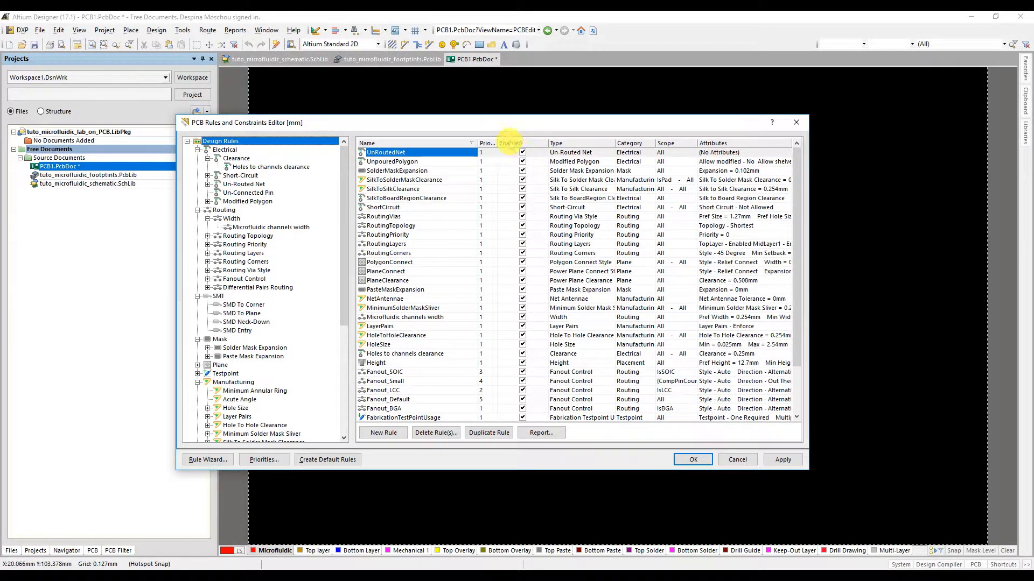
{"action": "left_click", "coordinate": [523, 172]}
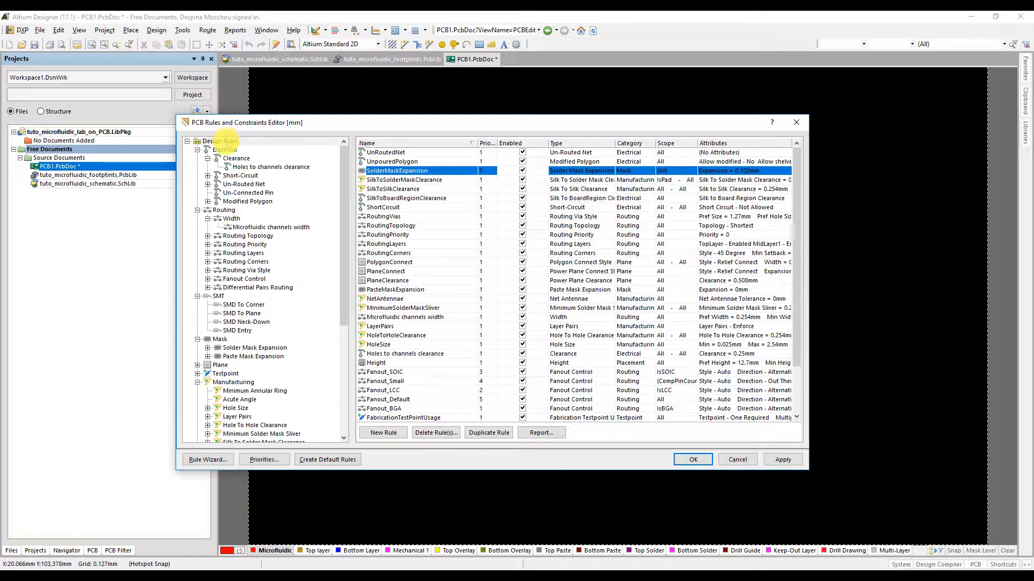
{"action": "left_click", "coordinate": [222, 140]}
{"action": "right_click", "coordinate": [221, 141]}
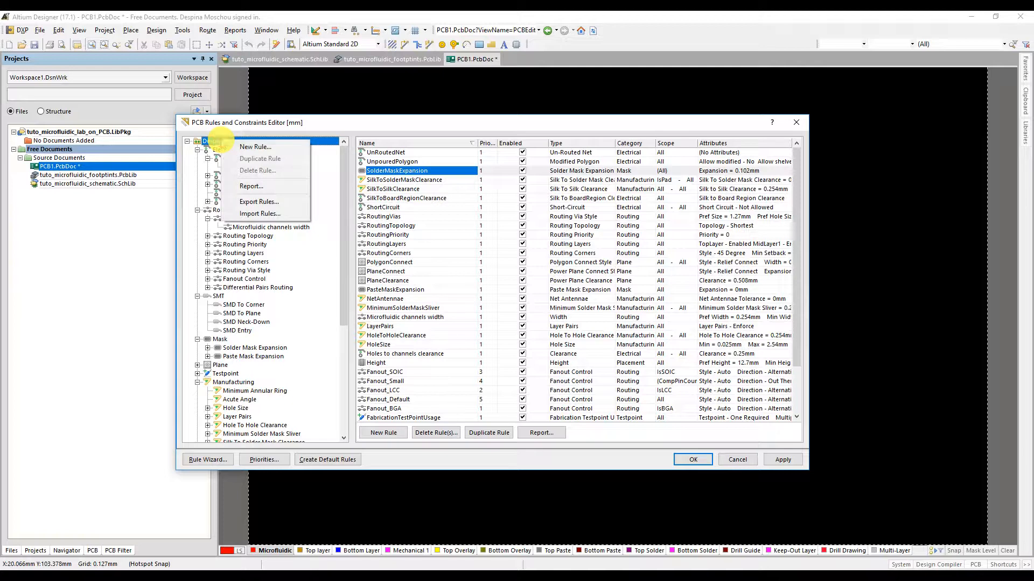
{"action": "left_click", "coordinate": [253, 202]}
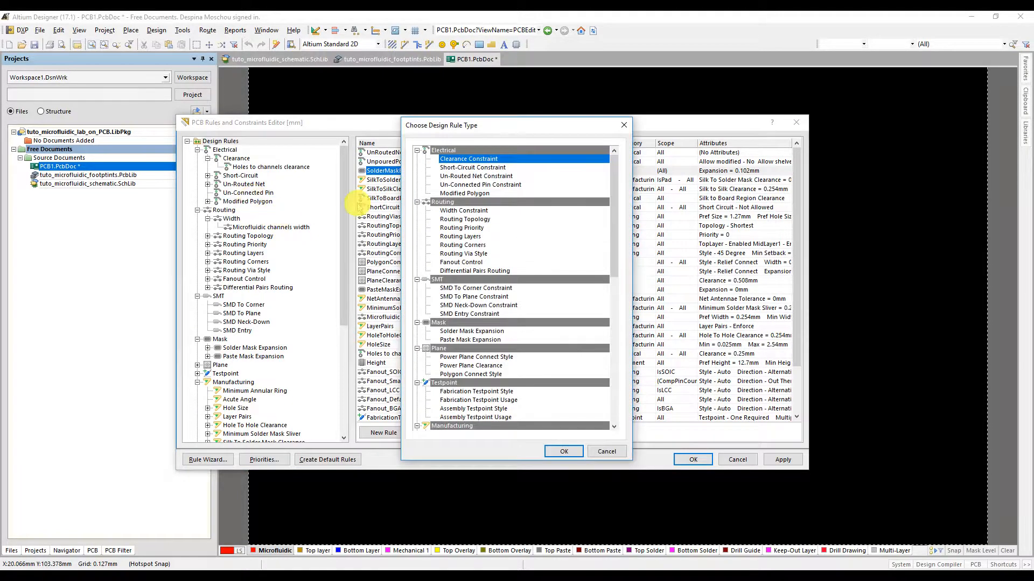
{"action": "left_click_drag", "start_coordinate": [614, 195], "coordinate": [605, 362]}
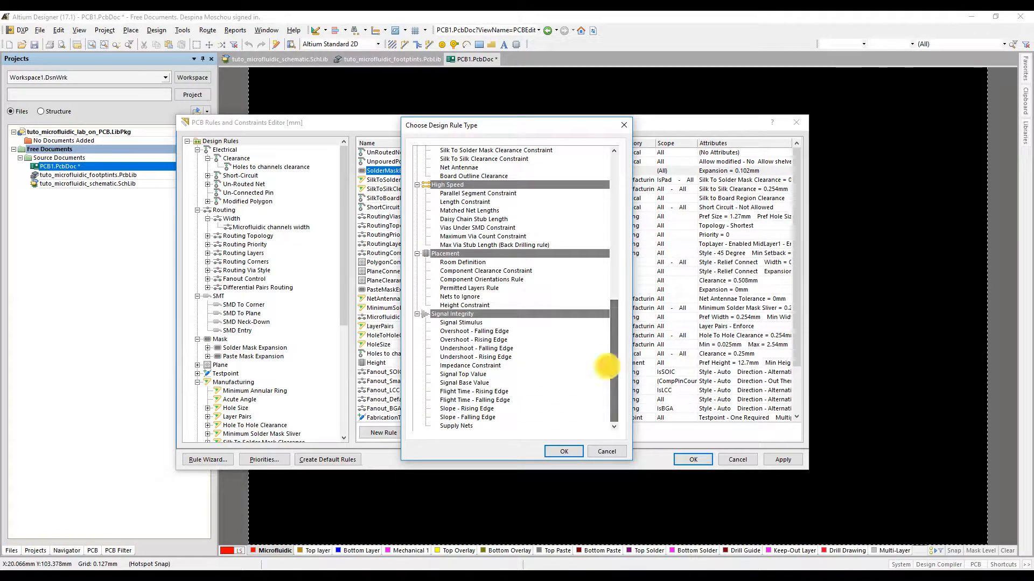
{"action": "left_click", "coordinate": [466, 425], "text": "shift"}
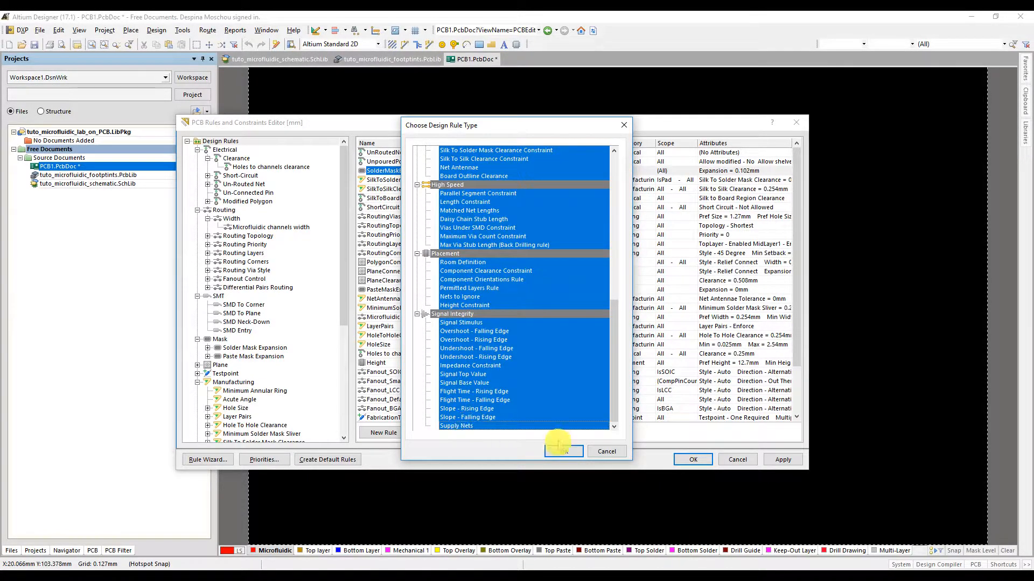
{"action": "left_click", "coordinate": [563, 452]}
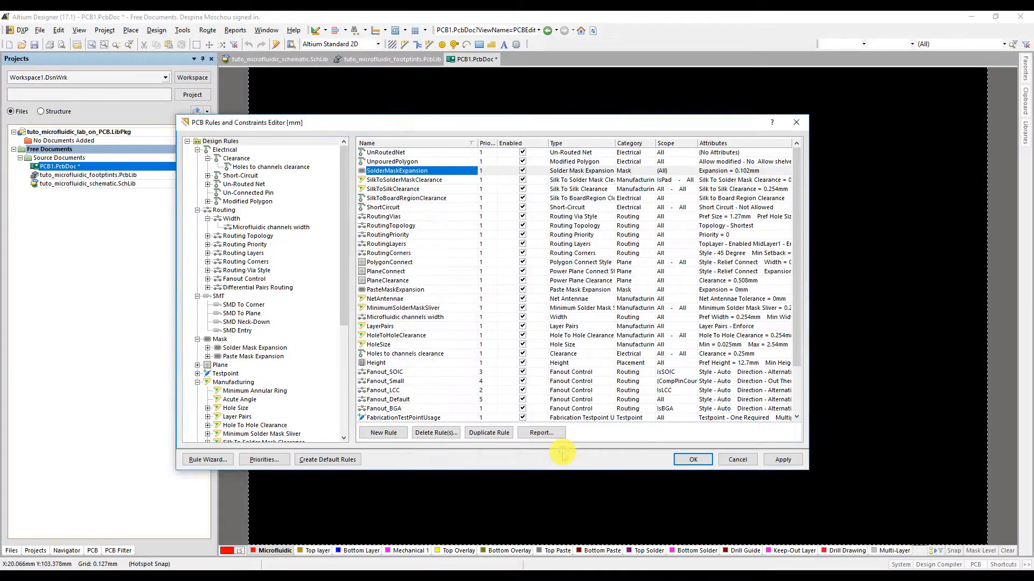
Step: Save the exported rules as tuto_microfluidic_DRC.RUL in Documents, and apply and close the rules editor
{"action": "left_click", "coordinate": [427, 399]}
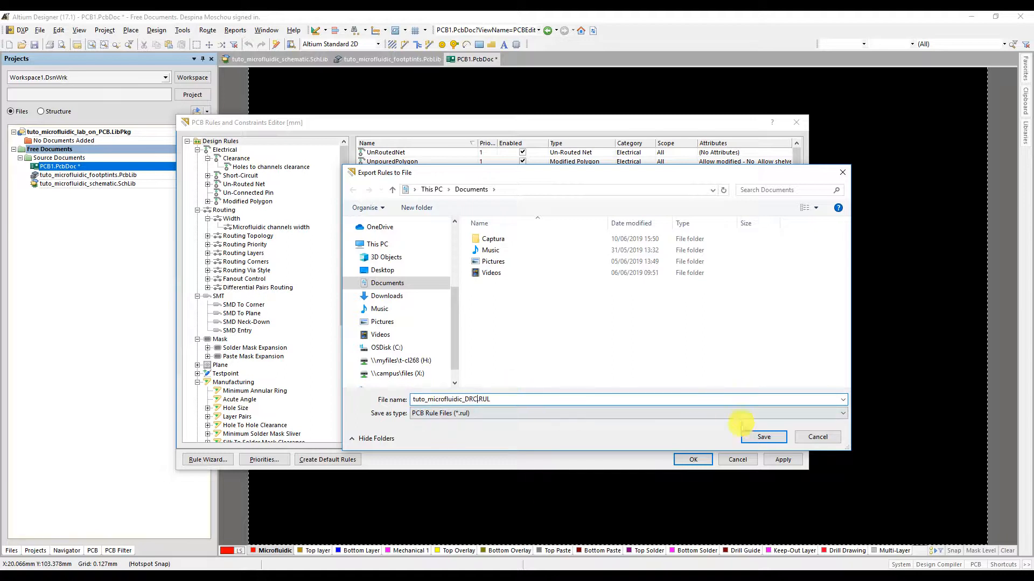
{"action": "left_click", "coordinate": [762, 437]}
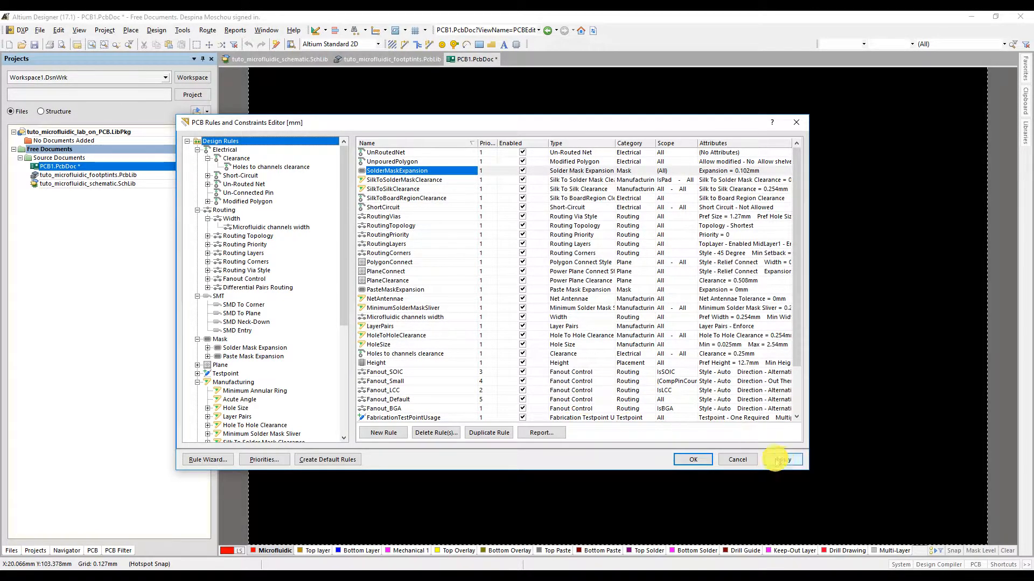
{"action": "left_click", "coordinate": [779, 460]}
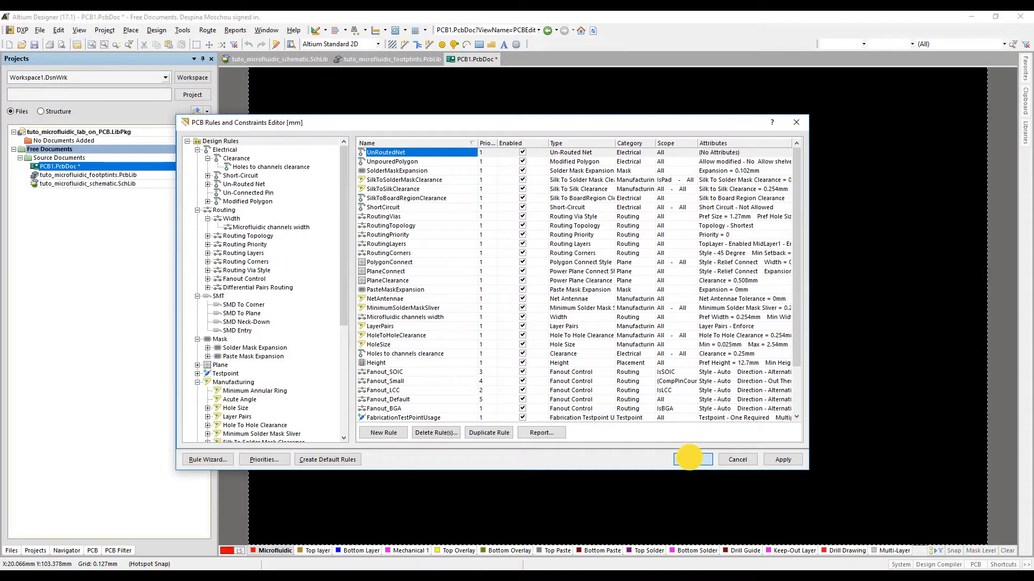
{"action": "left_click", "coordinate": [692, 459]}
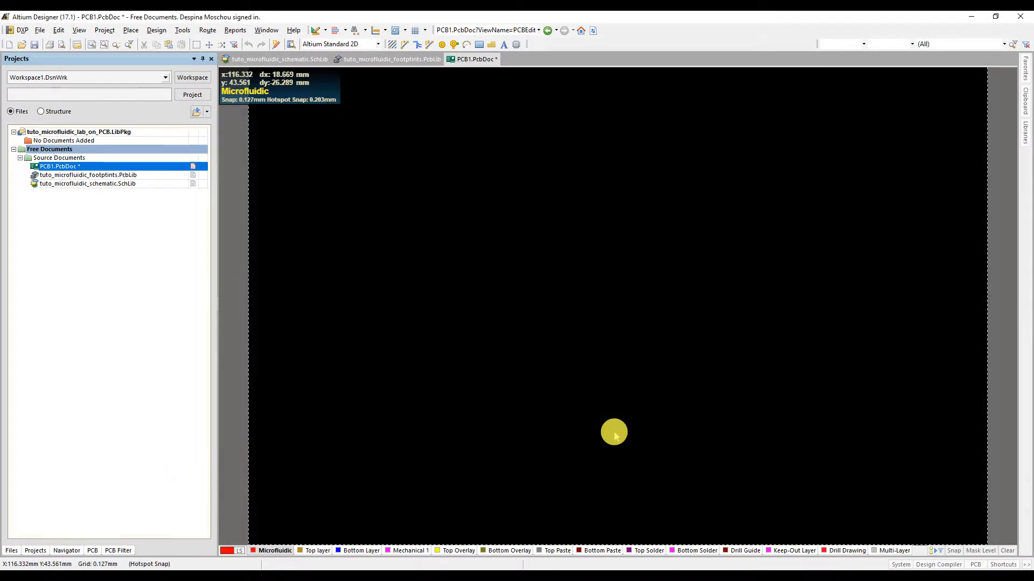
Step: Reopen the PCB design rules and start a rule import with all rule types selected
{"action": "left_click", "coordinate": [156, 30]}
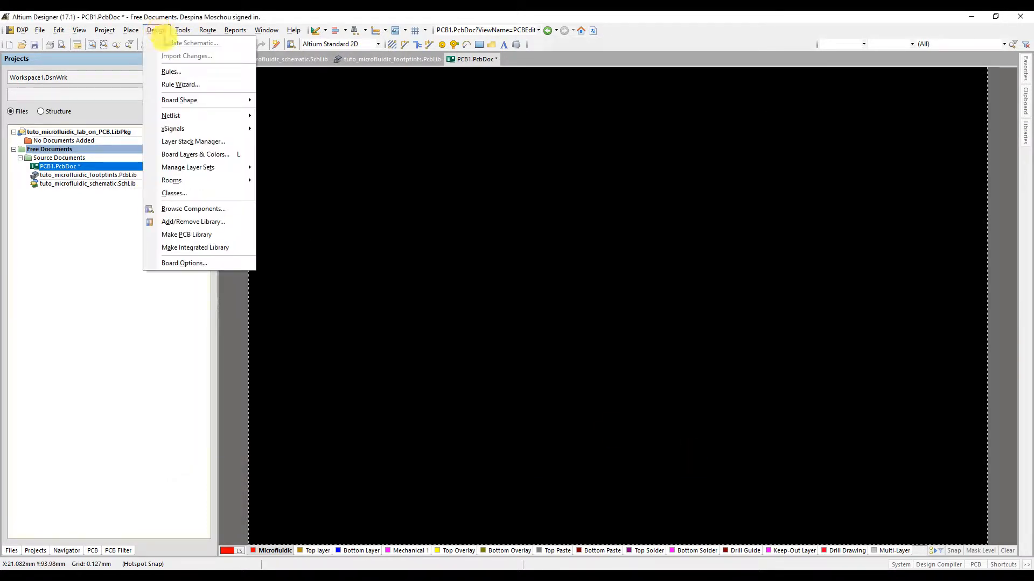
{"action": "left_click", "coordinate": [179, 72]}
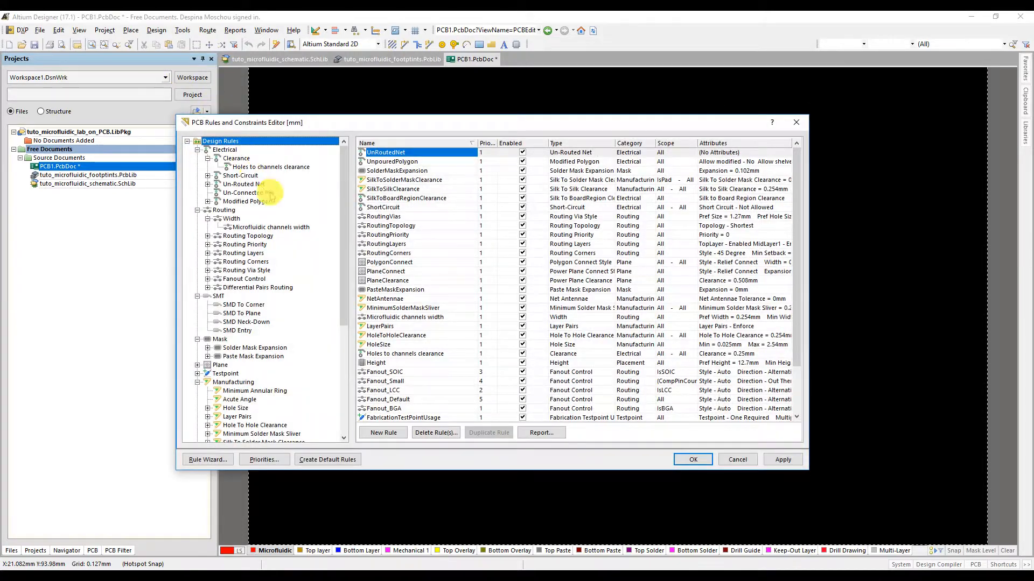
{"action": "right_click", "coordinate": [223, 140]}
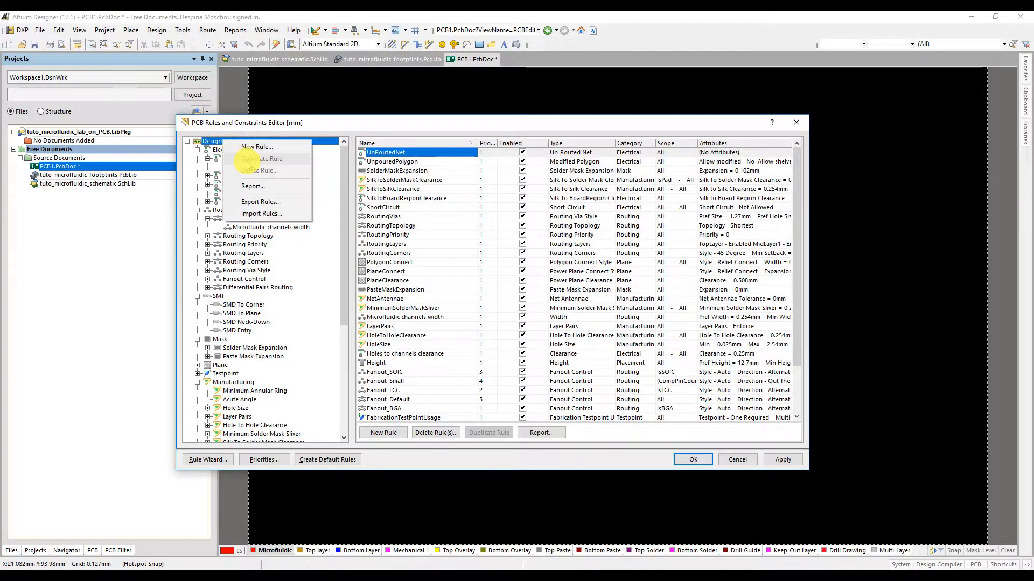
{"action": "left_click", "coordinate": [260, 211]}
{"action": "scroll", "coordinate": [521, 357], "scroll_direction": "down", "scroll_amount": 13}
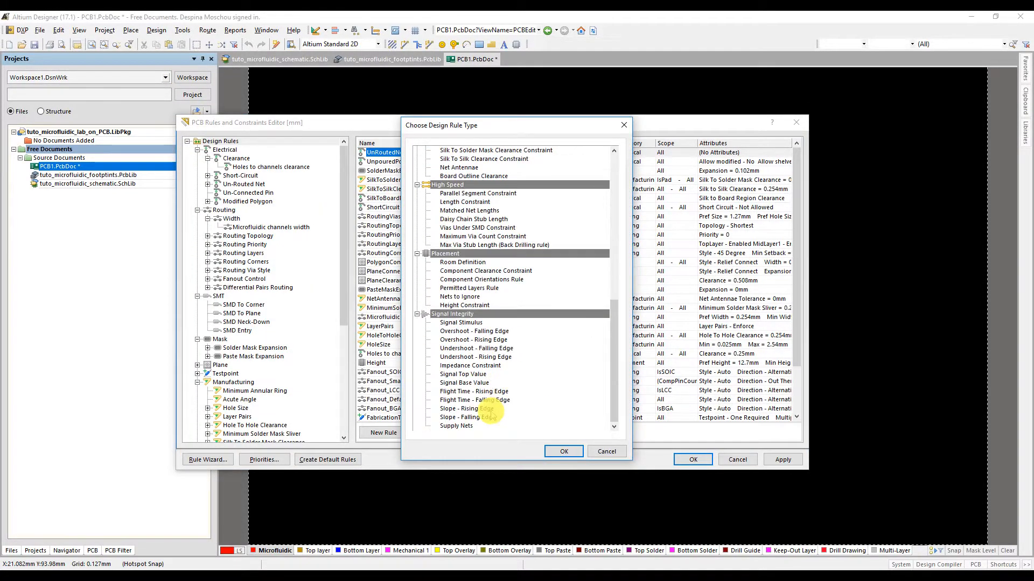
{"action": "left_click", "coordinate": [475, 426], "text": "shift"}
{"action": "left_click", "coordinate": [564, 451]}
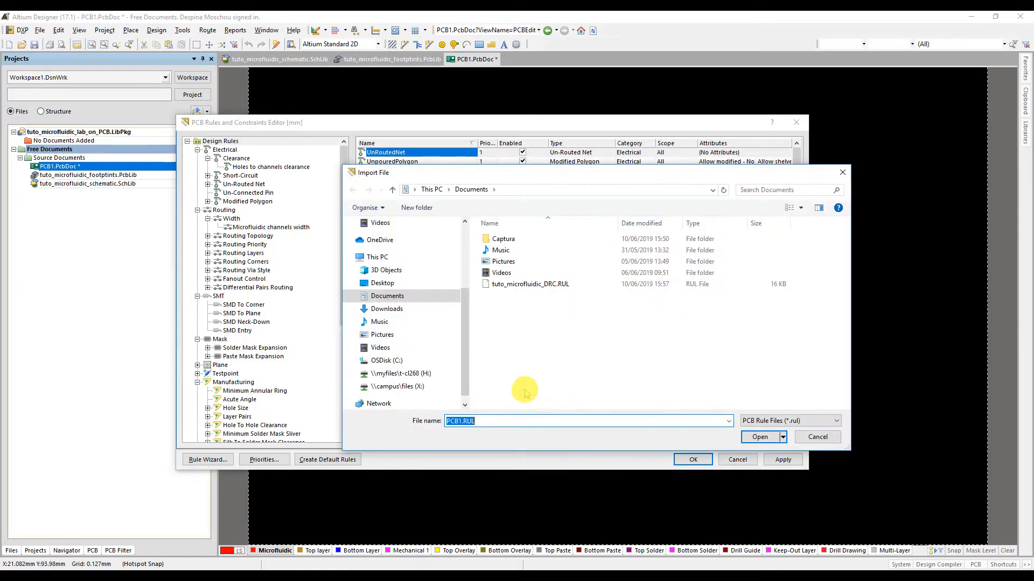
Step: Import tuto_microfluidic_DRC.RUL from Documents, clearing the existing rules first, and apply and close the rules editor
{"action": "left_click", "coordinate": [547, 284]}
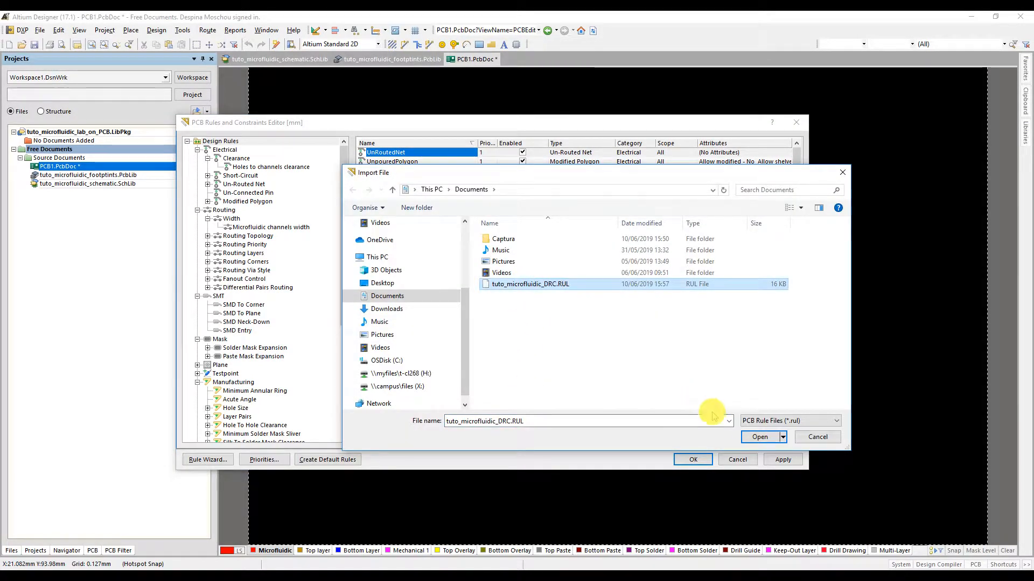
{"action": "left_click", "coordinate": [760, 437]}
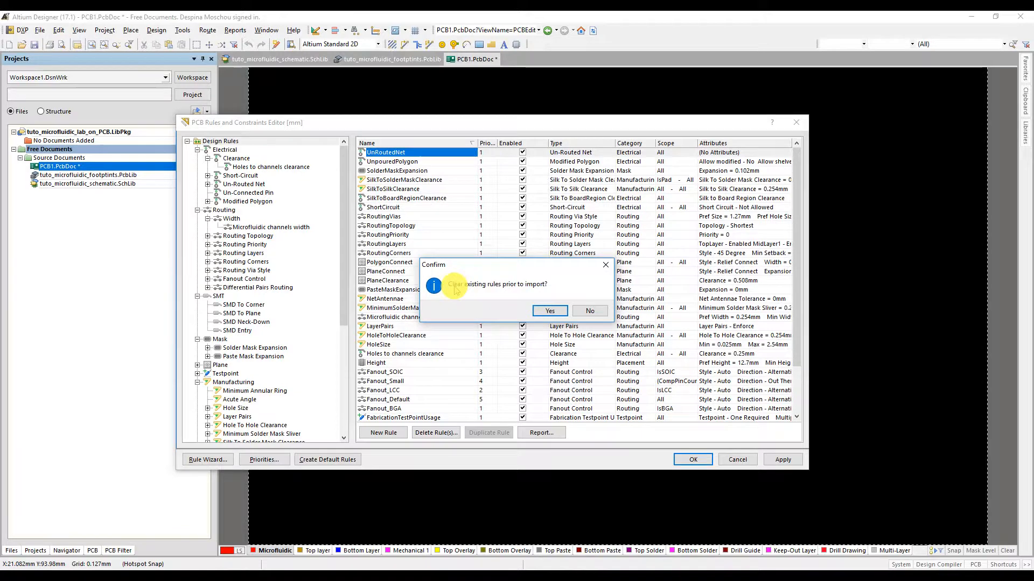
{"action": "left_click", "coordinate": [549, 311]}
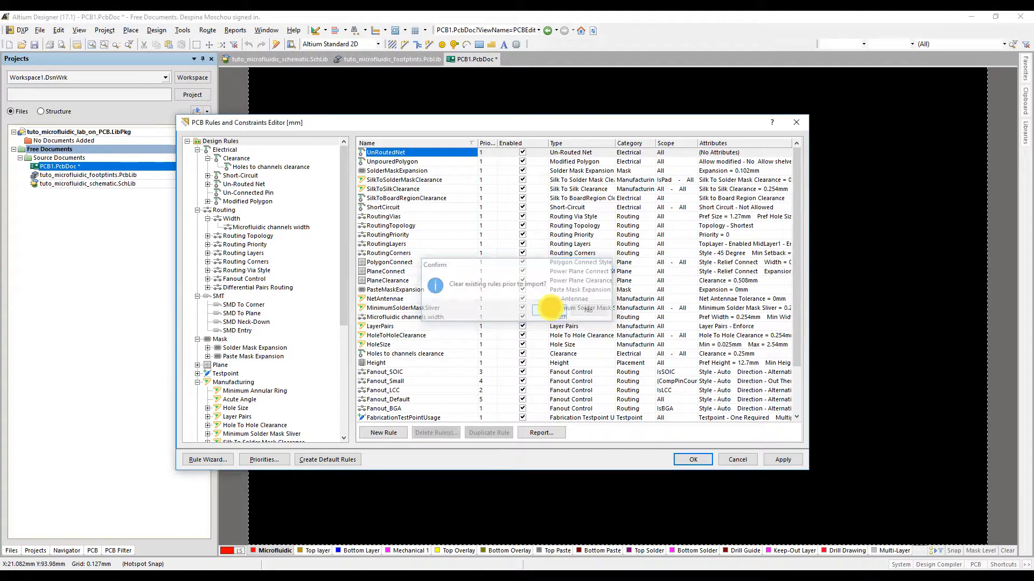
{"action": "left_click", "coordinate": [782, 459]}
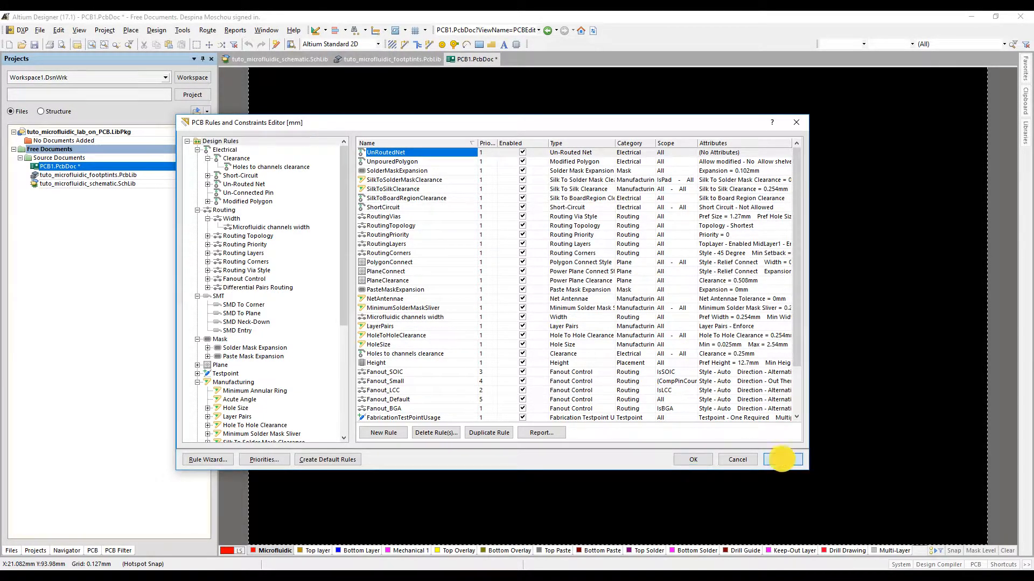
{"action": "left_click", "coordinate": [693, 460]}
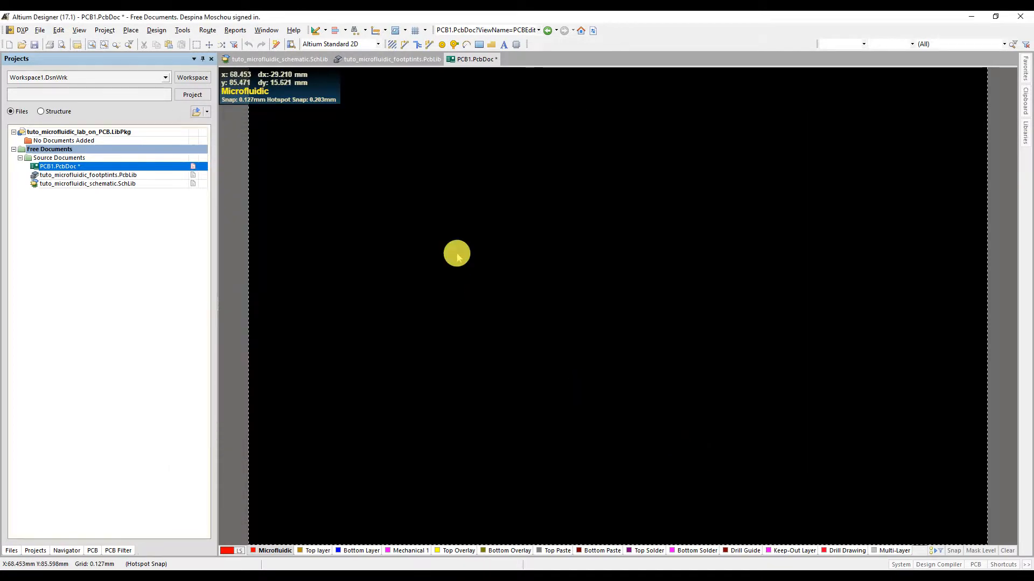
Step: Route a horizontal track about 28.3 mm long on the Microfluidic layer, using the rule-preferred width
{"action": "left_click", "coordinate": [429, 45]}
{"action": "left_click", "coordinate": [525, 312]}
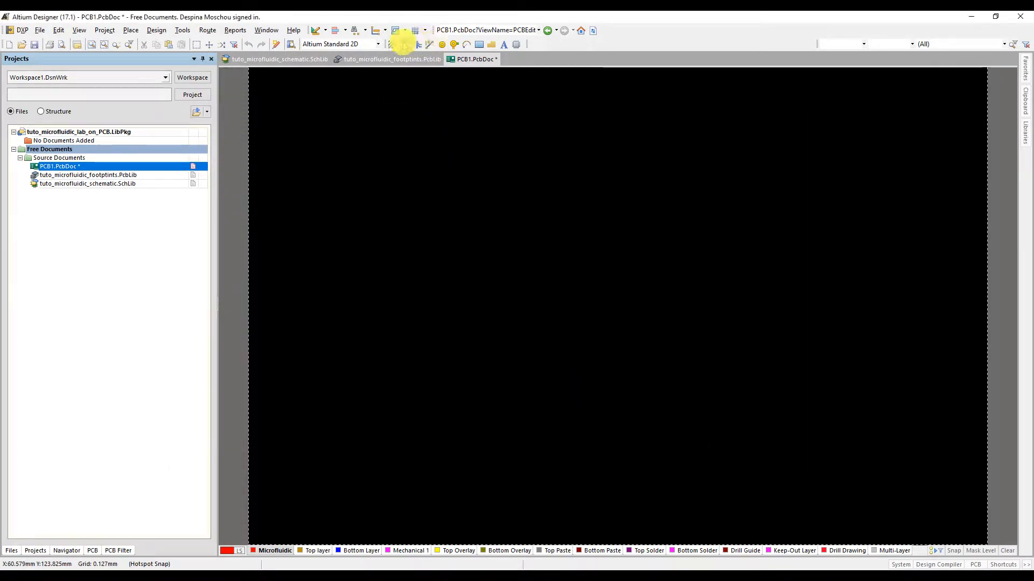
{"action": "left_click", "coordinate": [405, 45]}
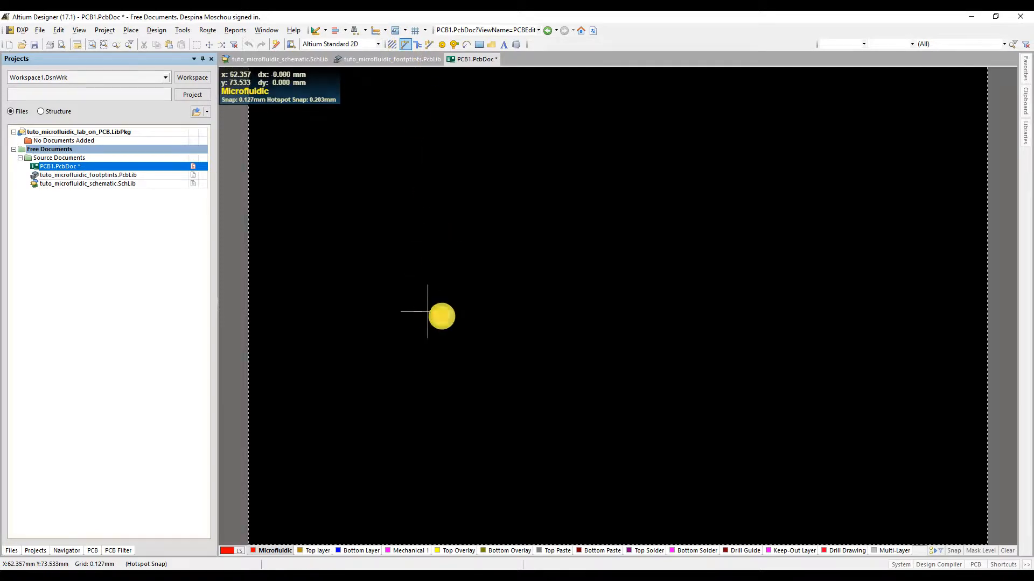
{"action": "left_click", "coordinate": [564, 312]}
{"action": "right_click", "coordinate": [563, 313]}
{"action": "scroll", "coordinate": [478, 315], "scroll_direction": "left", "scroll_amount": 1}
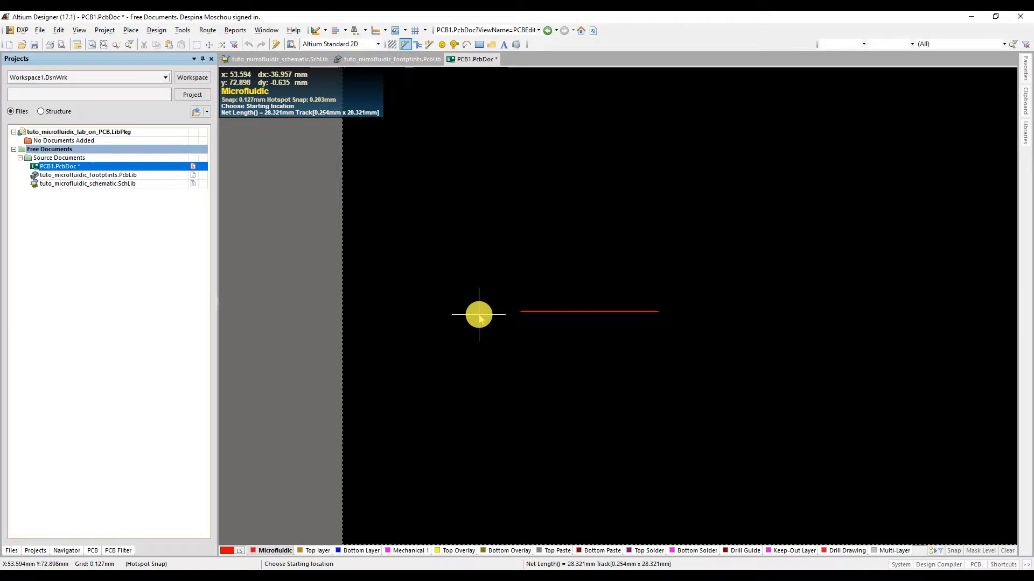
{"action": "scroll", "coordinate": [613, 314], "scroll_direction": "up", "scroll_amount": 5, "text": "ctrl"}
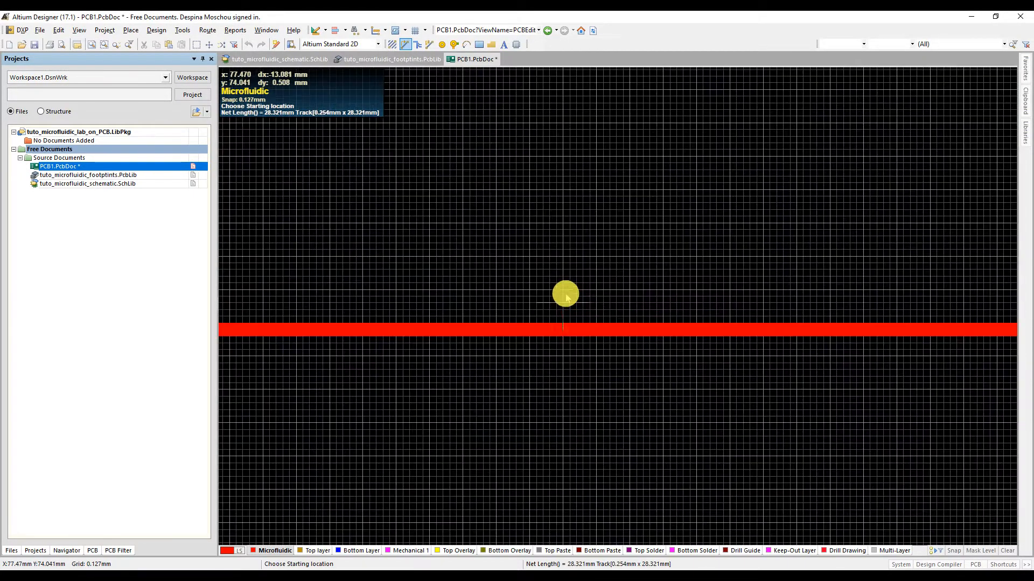
{"action": "right_click", "coordinate": [555, 273]}
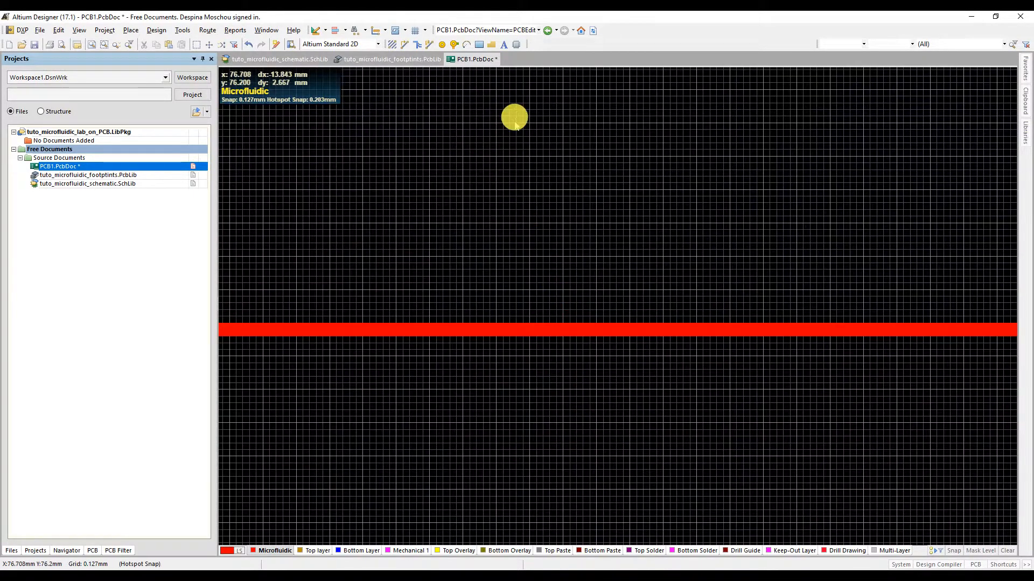
Step: Place a single via just above the microfluidic track, at about X 76.2 mm, Y 74.4 mm
{"action": "left_click", "coordinate": [454, 44]}
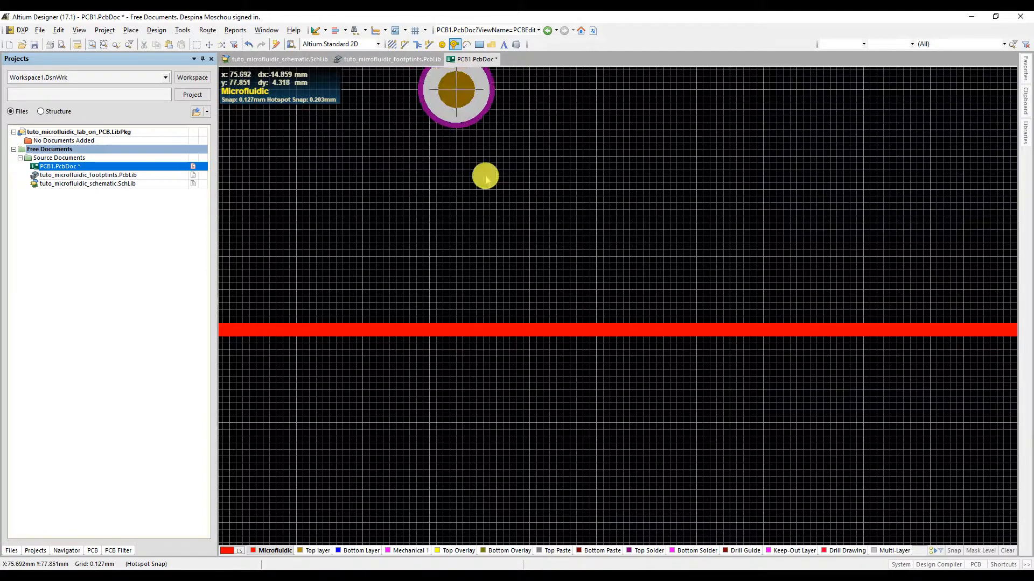
{"action": "left_click", "coordinate": [496, 282]}
{"action": "right_click", "coordinate": [555, 207]}
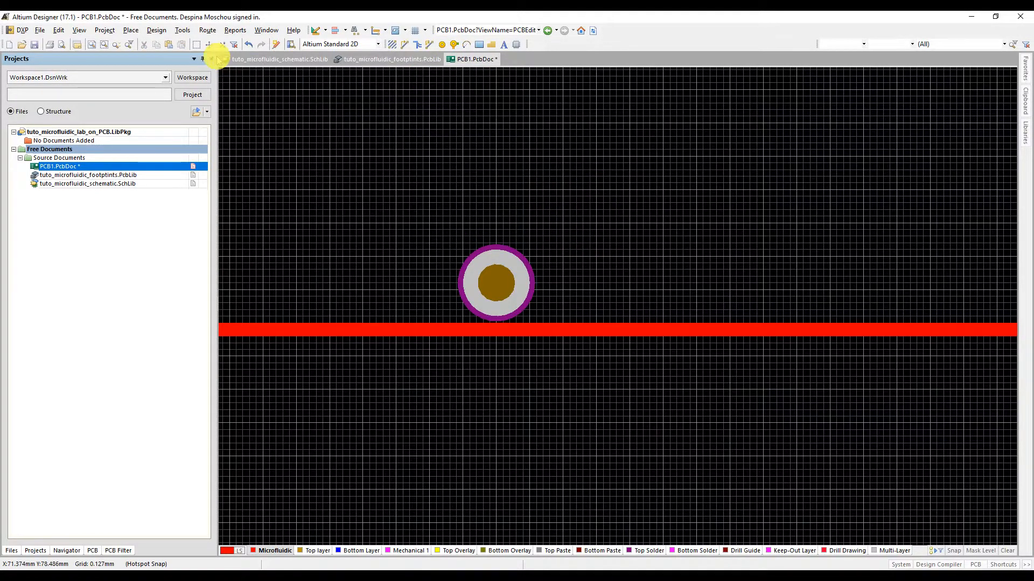
Step: Run a design rule check on the board with the default report options
{"action": "left_click", "coordinate": [183, 30]}
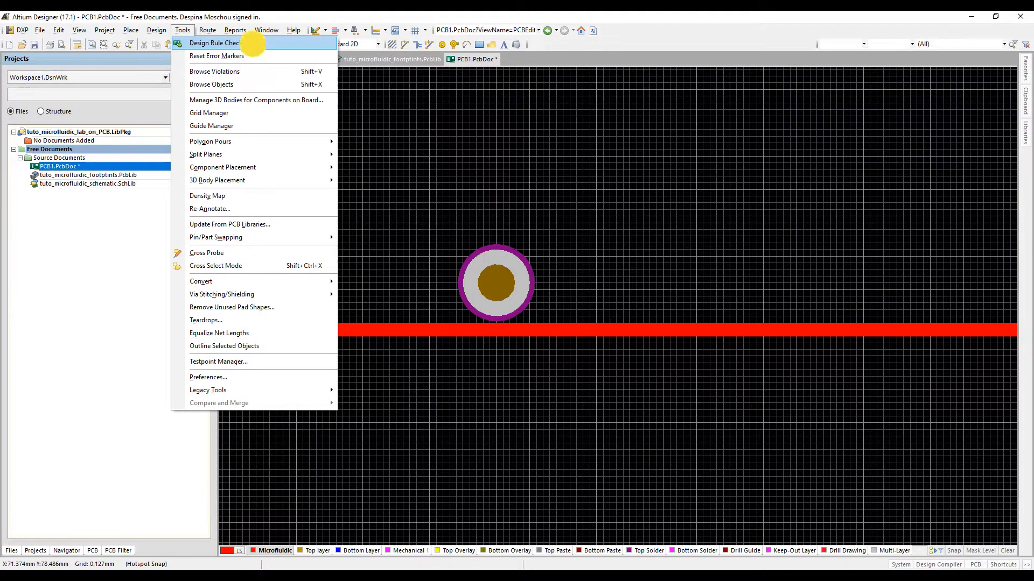
{"action": "left_click", "coordinate": [253, 44]}
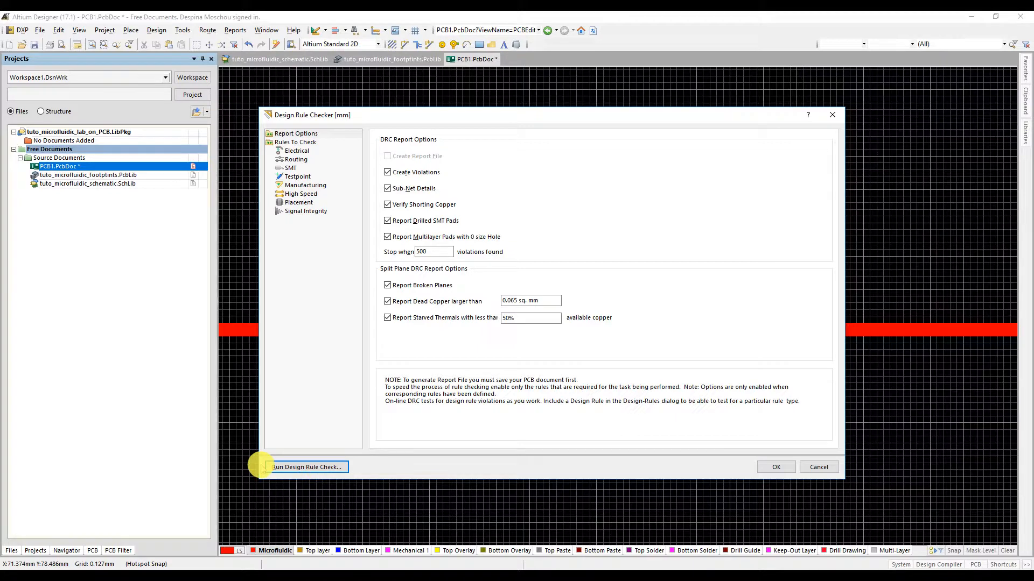
{"action": "left_click", "coordinate": [334, 468]}
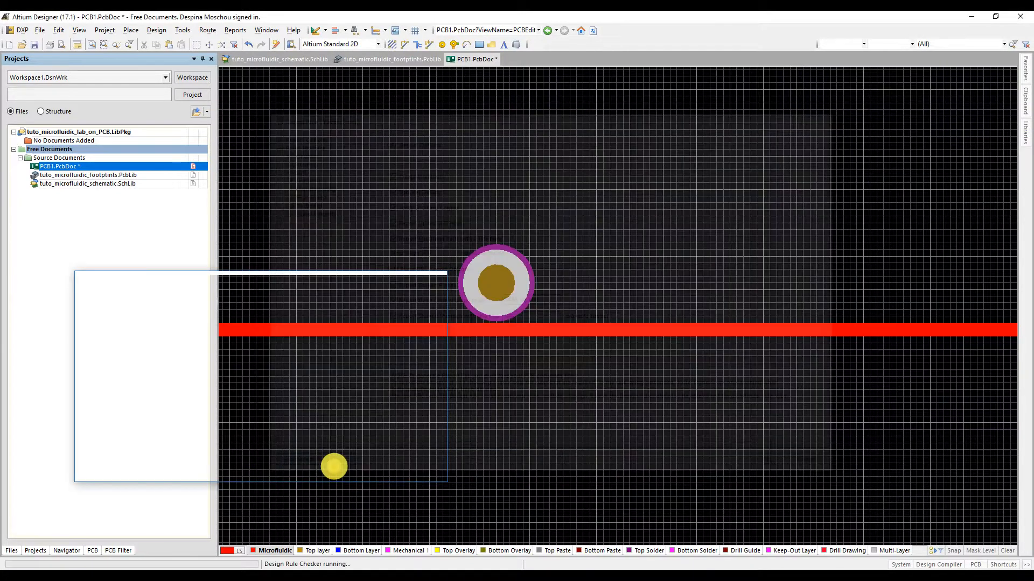
Step: Locate the reported clearance violation on the board, close the messages, and examine the gap between the via and the track
{"action": "left_click_drag", "start_coordinate": [364, 280], "coordinate": [379, 352]}
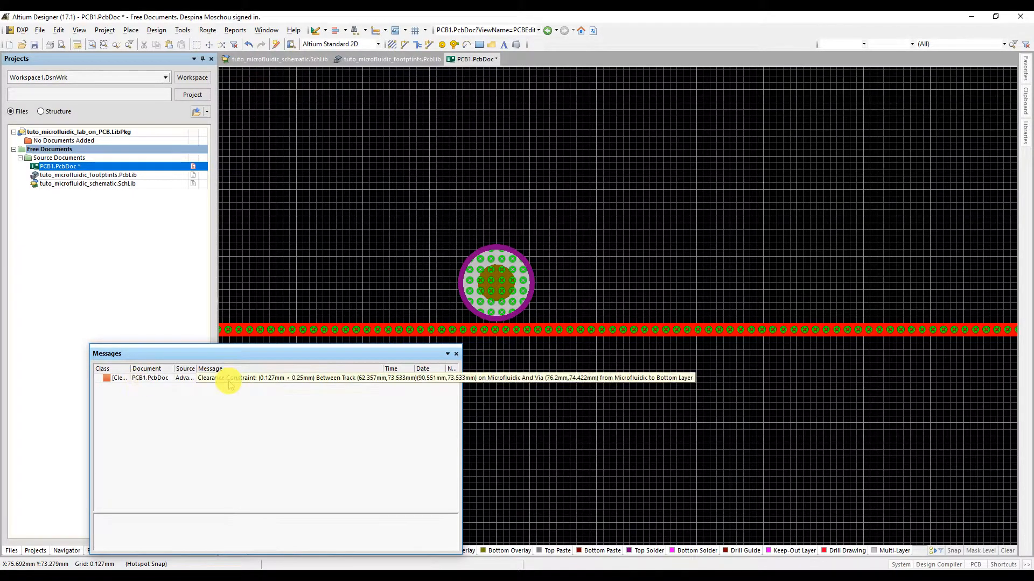
{"action": "double_click", "coordinate": [273, 379]}
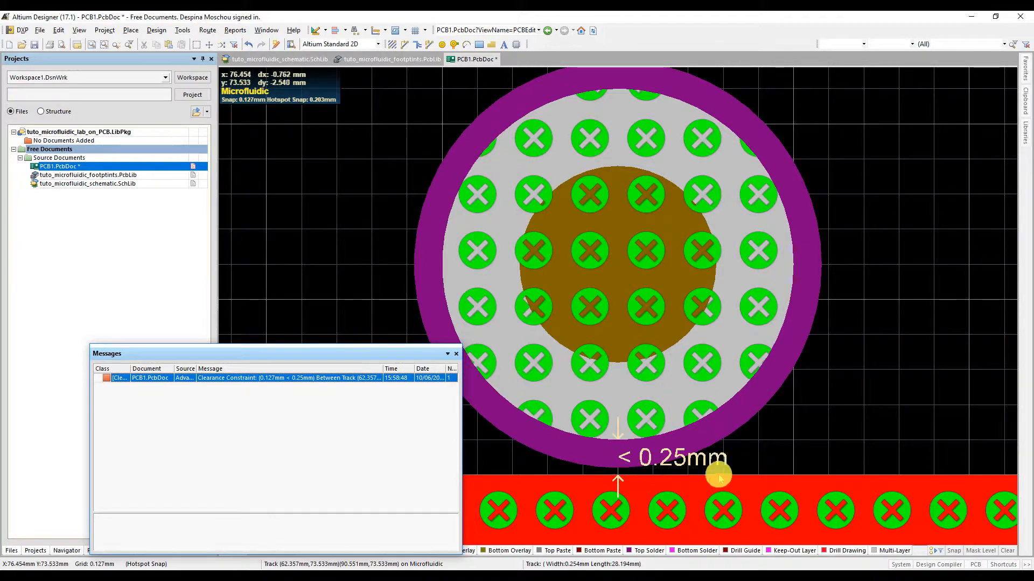
{"action": "left_click", "coordinate": [456, 354]}
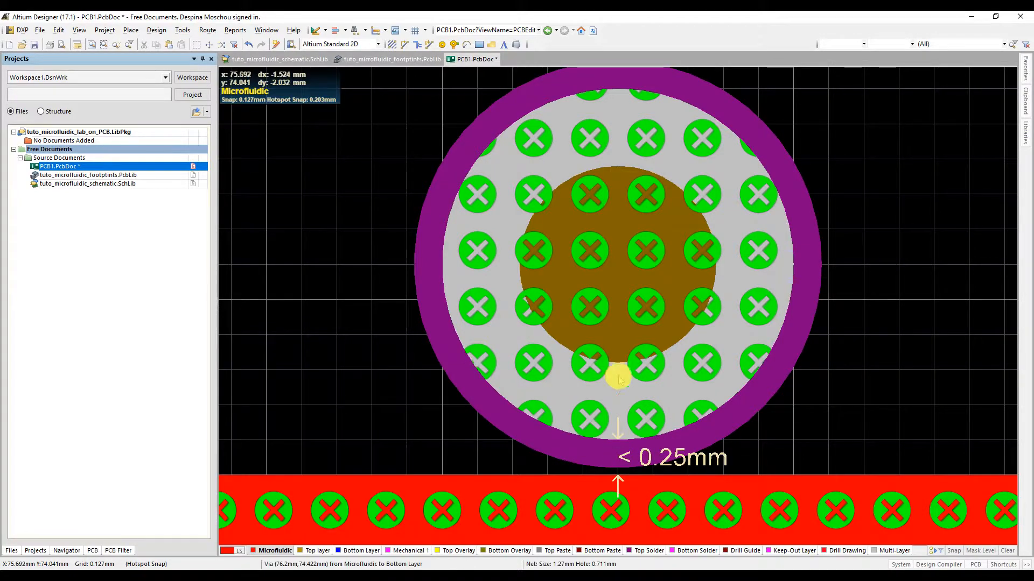
{"action": "scroll", "coordinate": [622, 390], "scroll_direction": "down", "scroll_amount": 6, "text": "ctrl"}
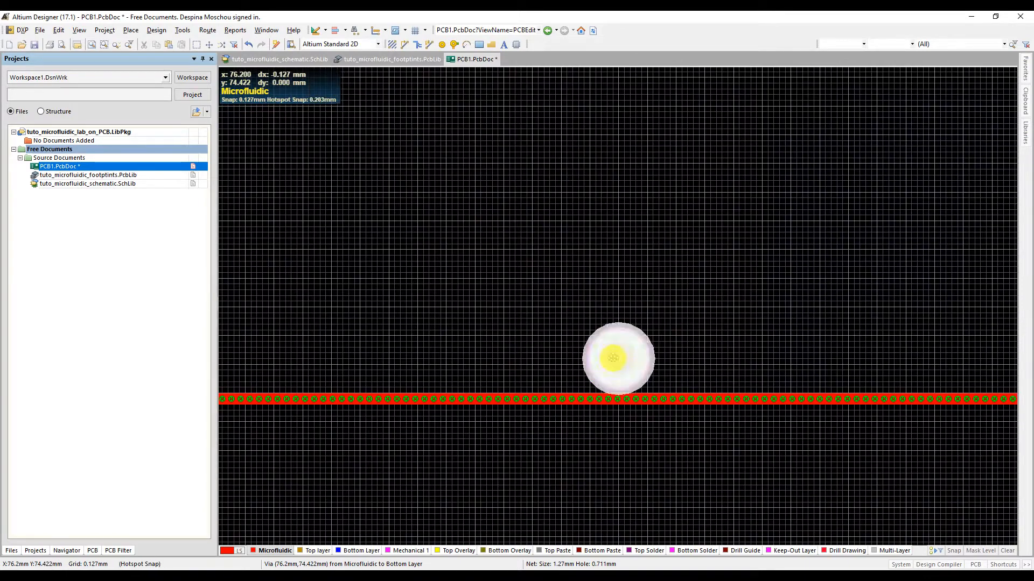
Step: Move the via farther above the microfluidic track and rerun the design rule check with the default report options
{"action": "left_click_drag", "start_coordinate": [613, 358], "coordinate": [618, 312]}
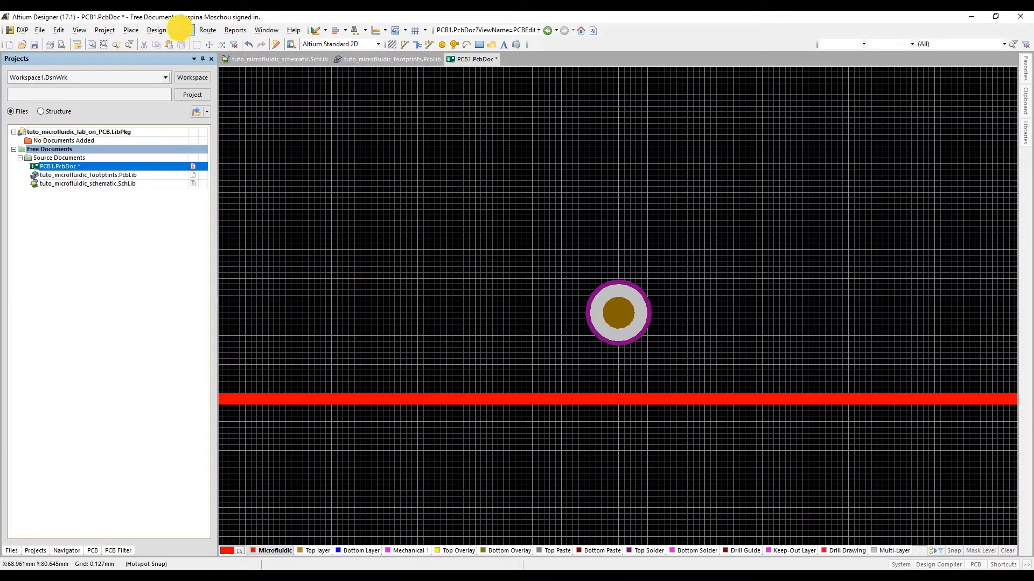
{"action": "left_click", "coordinate": [182, 30]}
{"action": "left_click", "coordinate": [215, 43]}
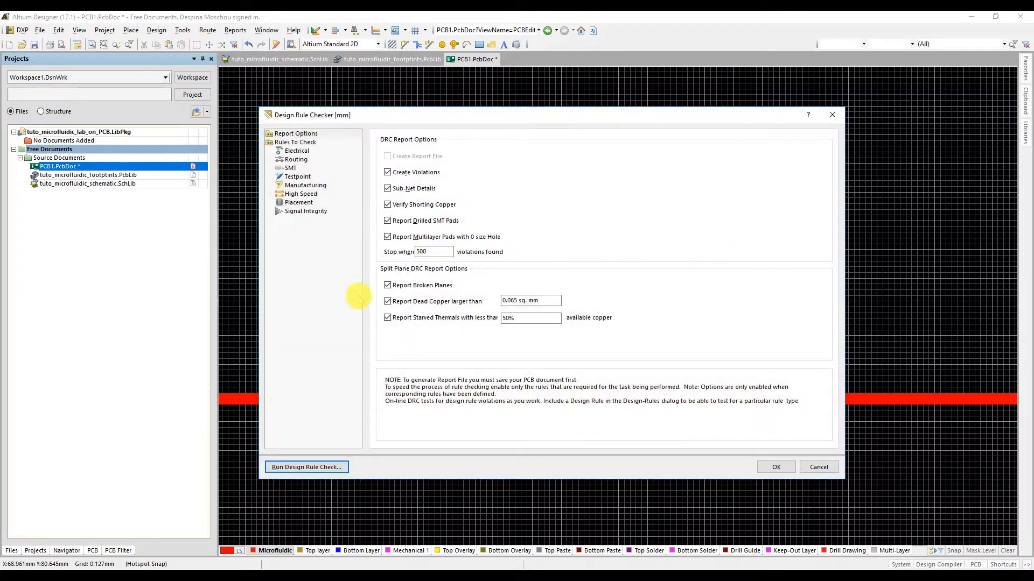
{"action": "left_click", "coordinate": [330, 467]}
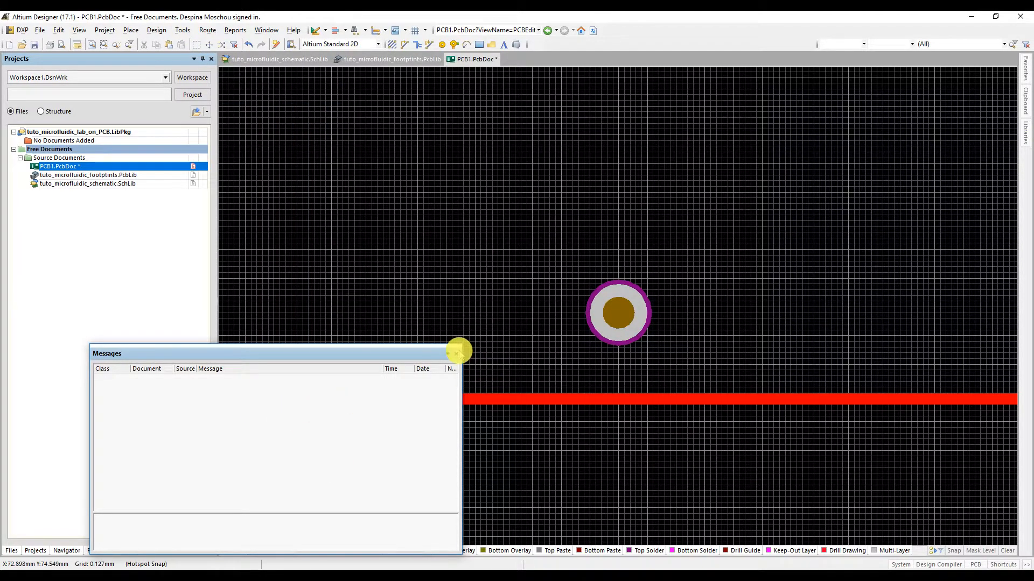
{"action": "left_click", "coordinate": [456, 354]}
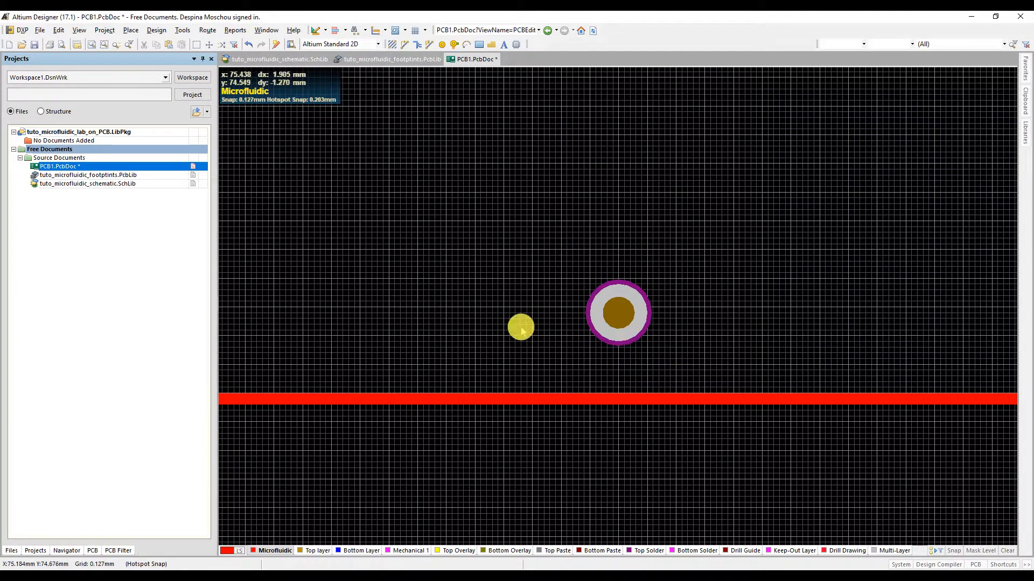
Step: In the Holes to channels clearance rule, restrict the first object match to the Microfluidic layer
{"action": "left_click", "coordinate": [158, 30]}
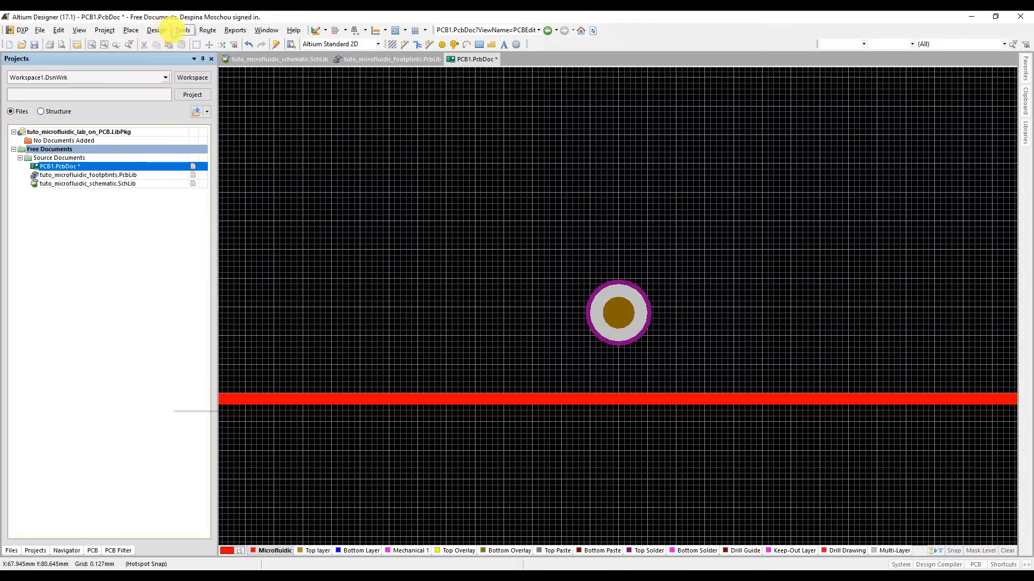
{"action": "left_click", "coordinate": [164, 72]}
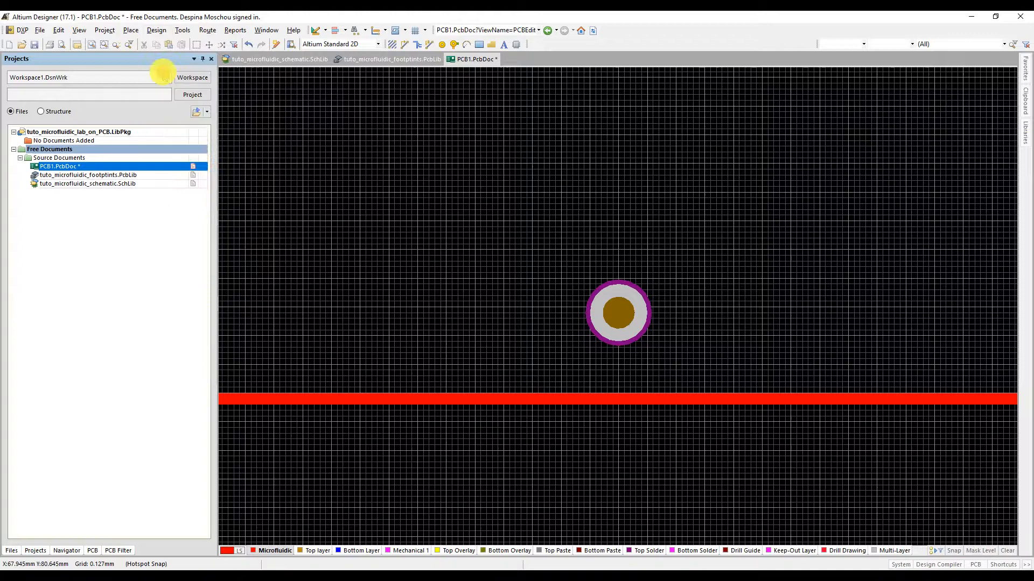
{"action": "left_click", "coordinate": [262, 166]}
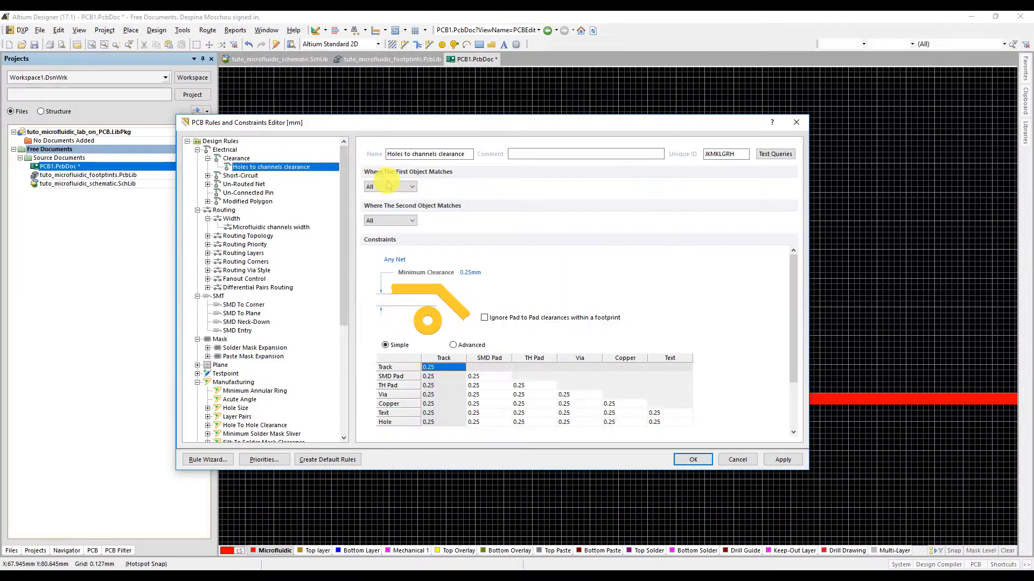
{"action": "left_click", "coordinate": [410, 187]}
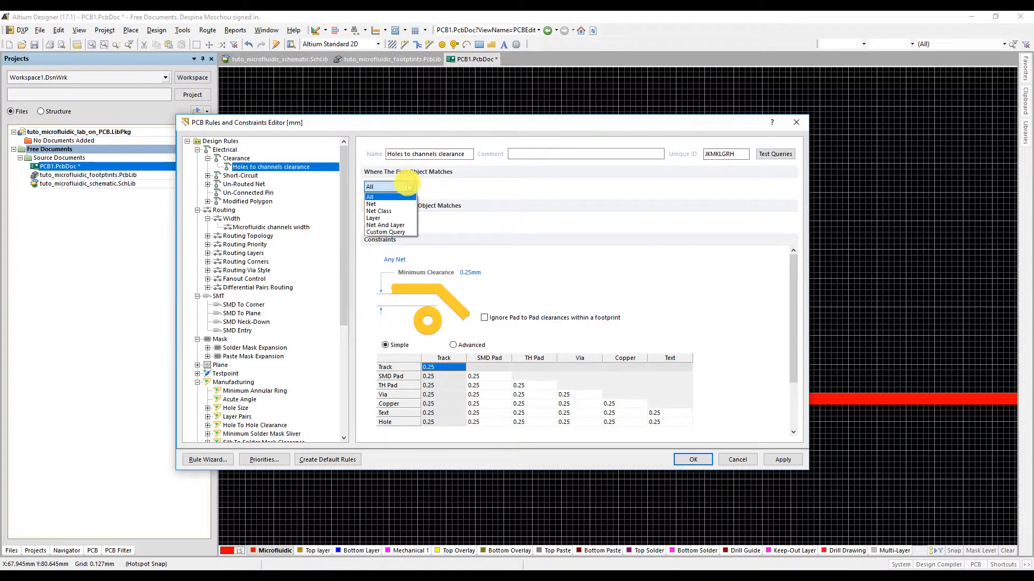
{"action": "left_click", "coordinate": [390, 216]}
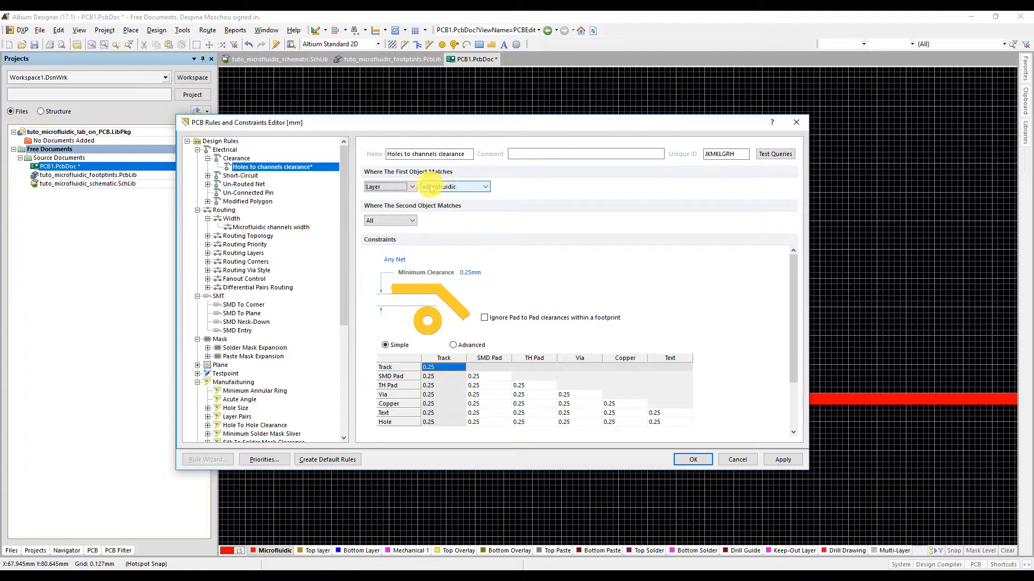
{"action": "left_click", "coordinate": [450, 187]}
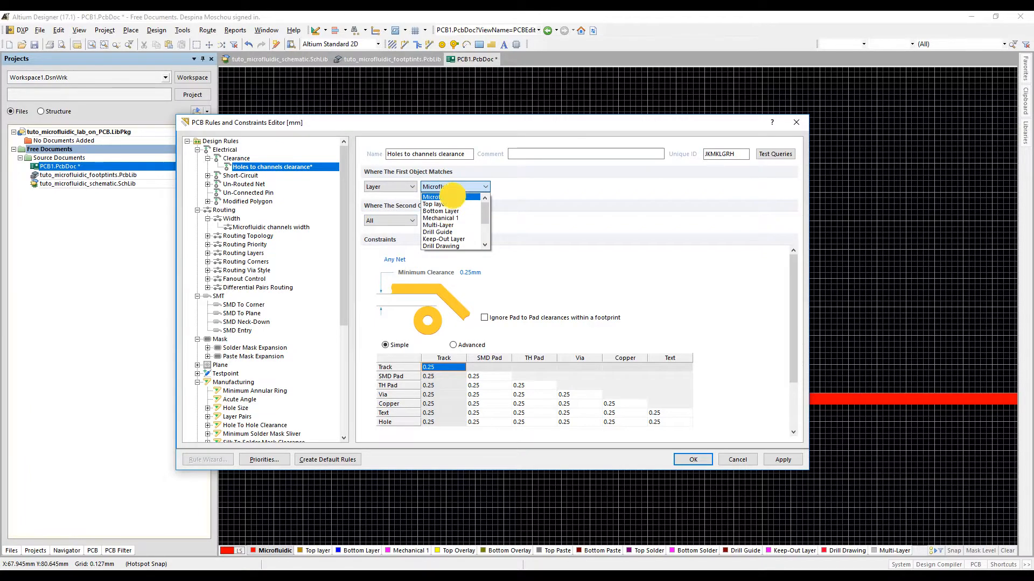
{"action": "left_click", "coordinate": [426, 197]}
Step: Return the clearance rule's first object match to All, apply the rules, and close the rules editor
{"action": "left_click", "coordinate": [390, 187]}
{"action": "left_click", "coordinate": [381, 198]}
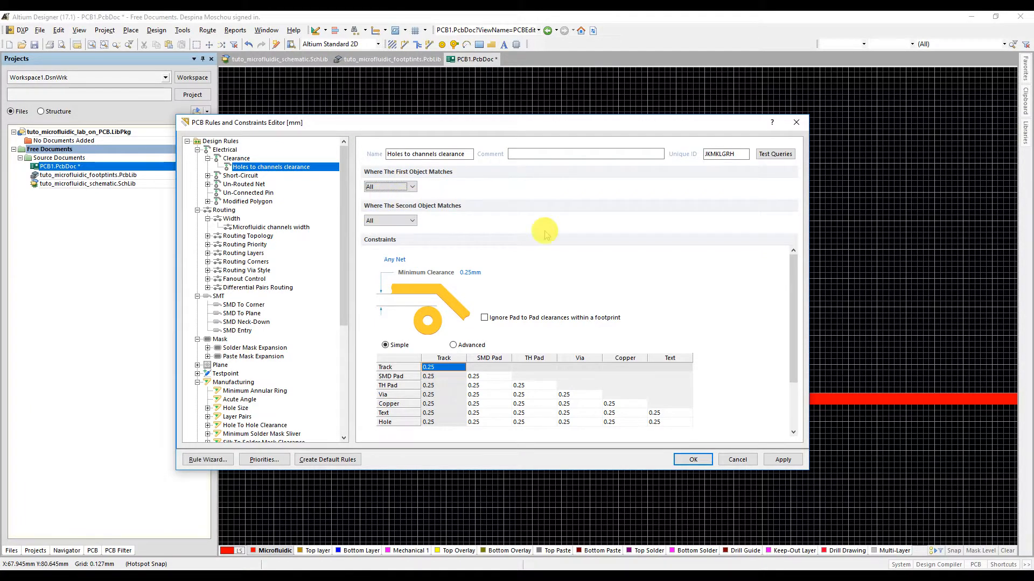
{"action": "left_click", "coordinate": [784, 458]}
{"action": "left_click", "coordinate": [693, 459]}
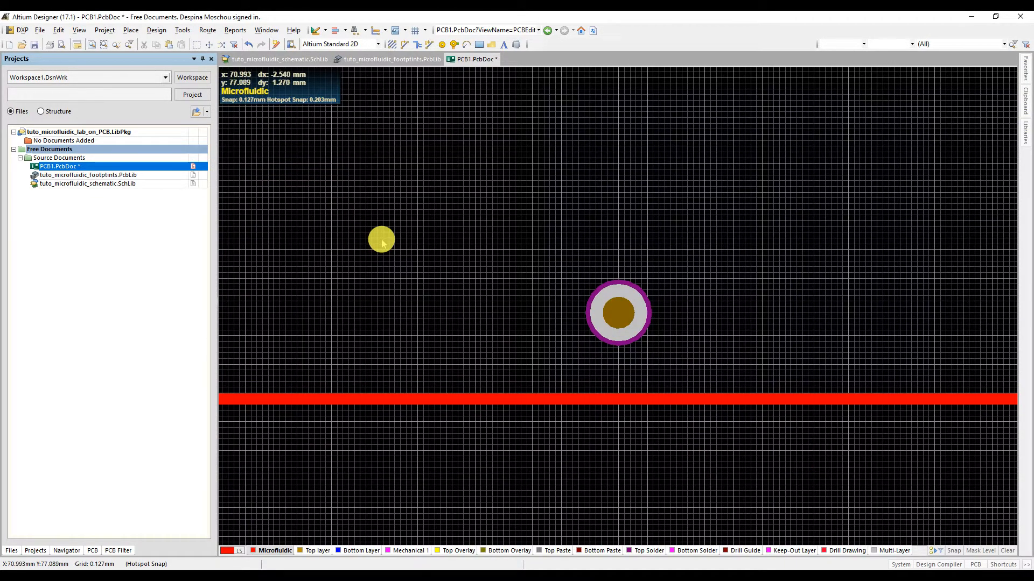